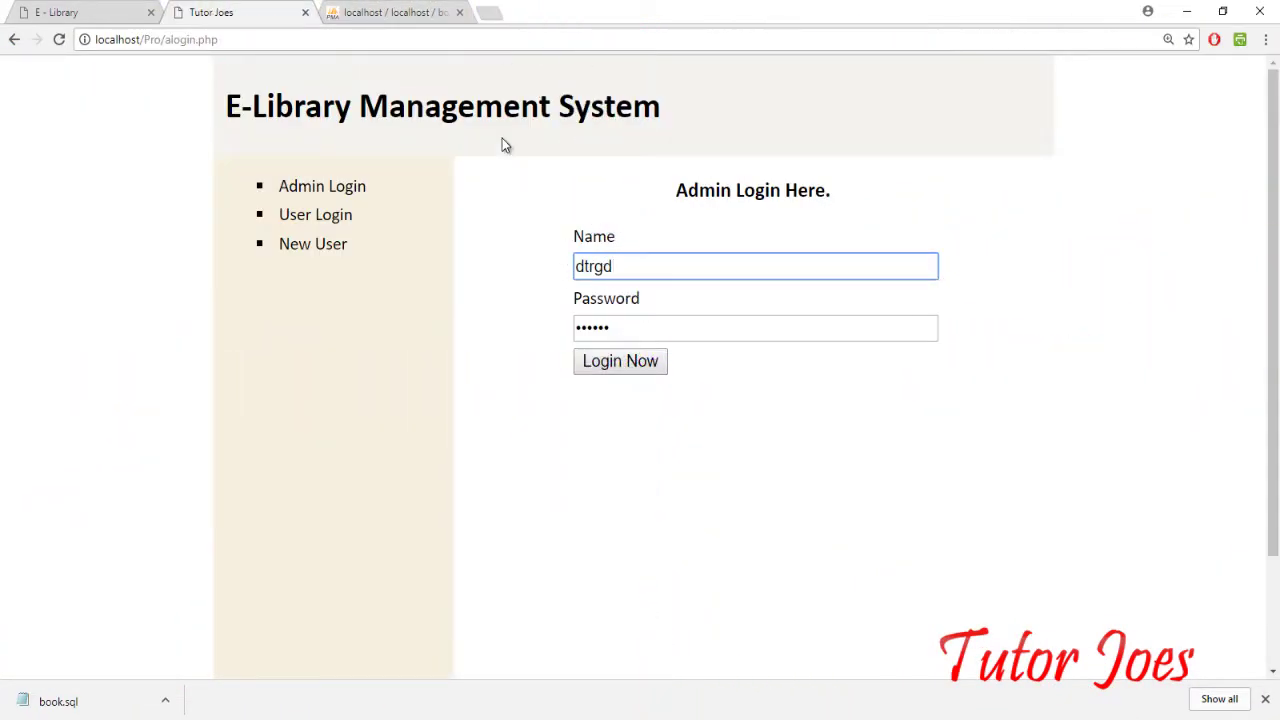
- Clear the Name and Password fields on the E-Library admin login
key(ctrl+a)
key(BackSpace)
key(Tab)
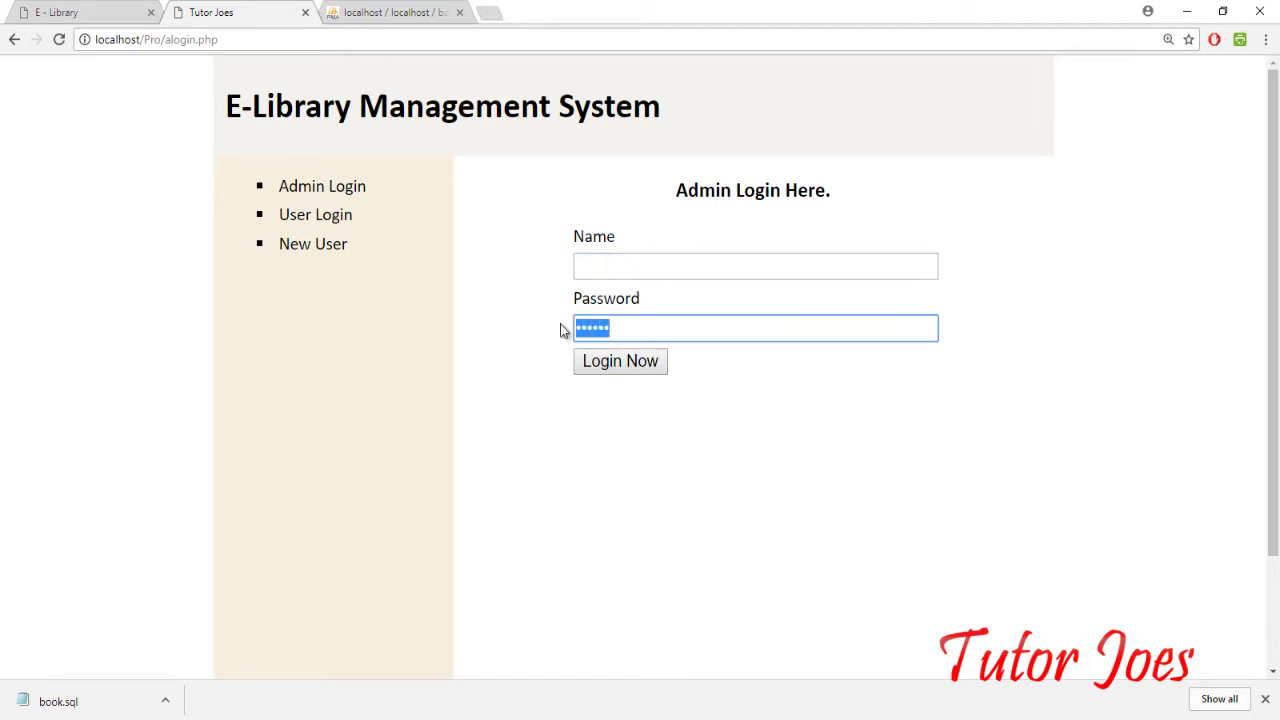
key(BackSpace)
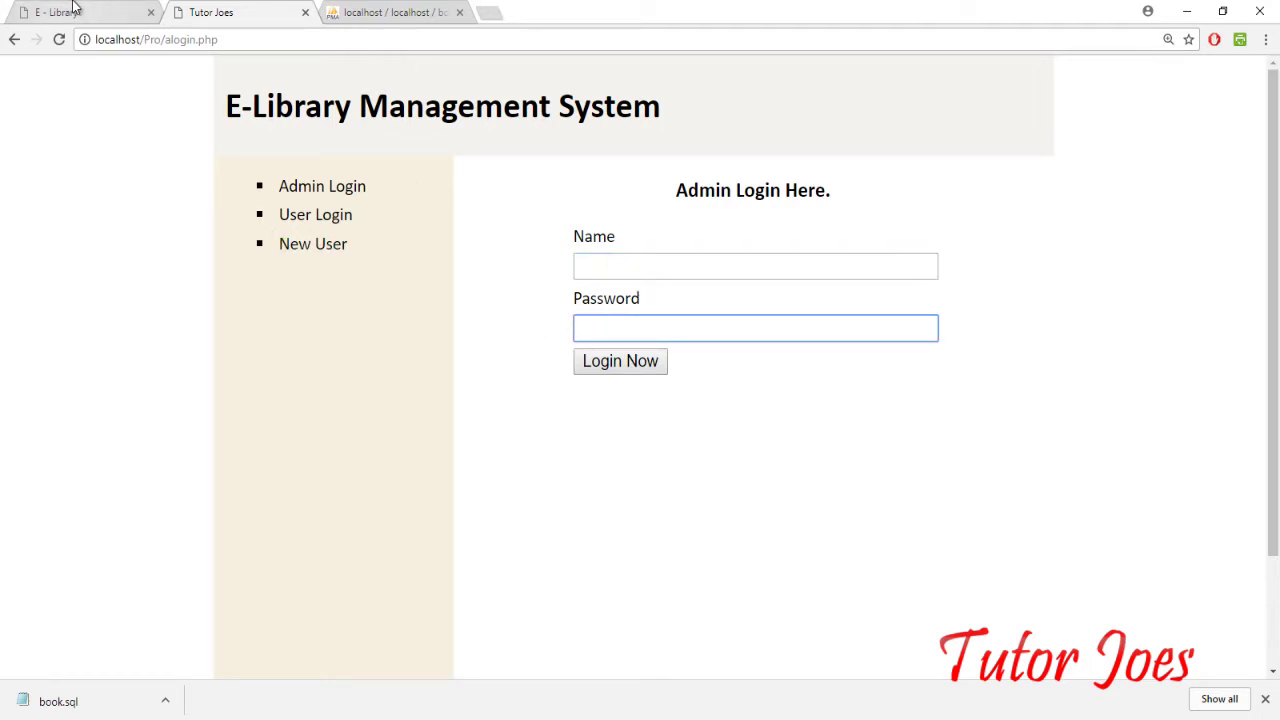
- Go to phpMyAdmin's localhost server home page in Chrome
click(80, 12)
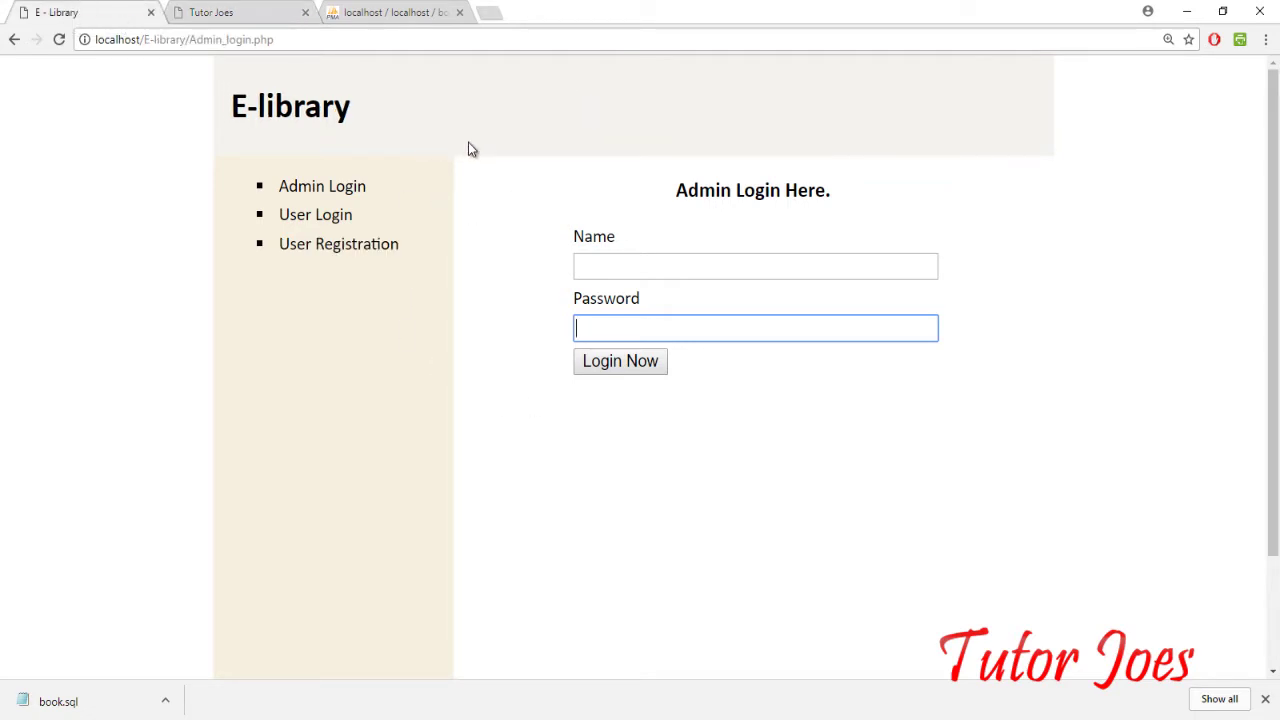
click(380, 10)
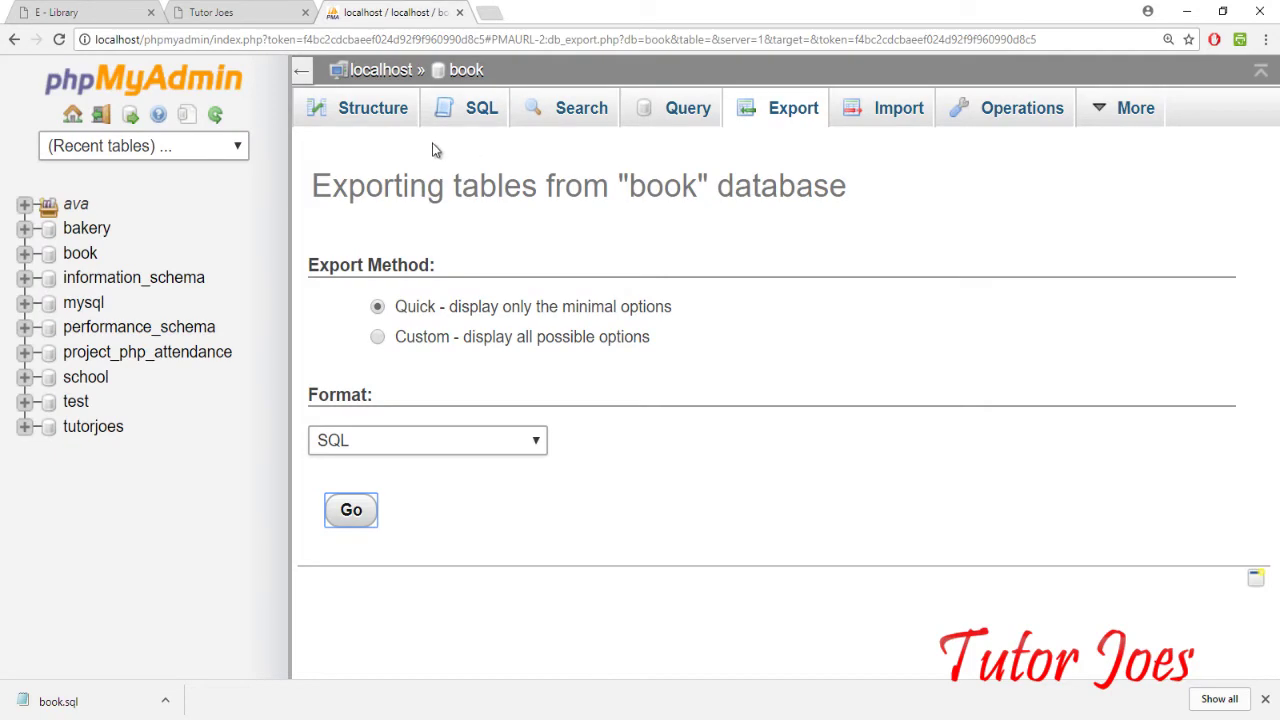
click(397, 76)
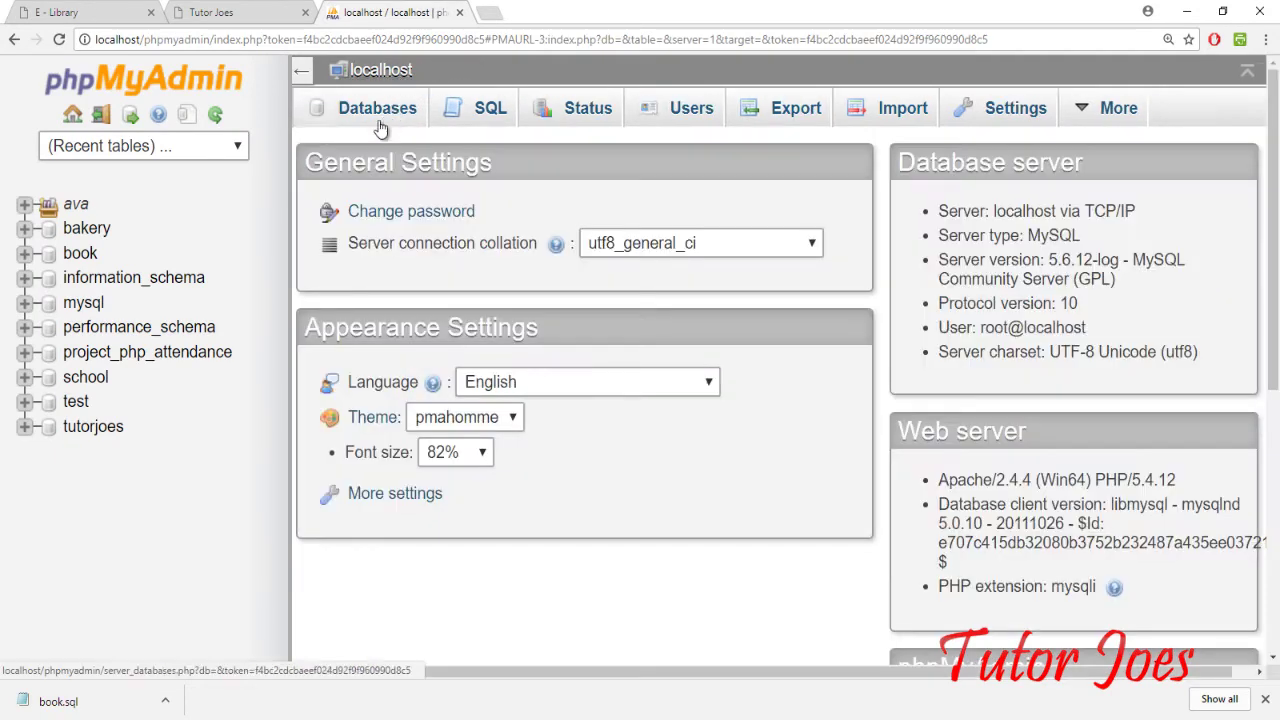
key(alt+Tab)
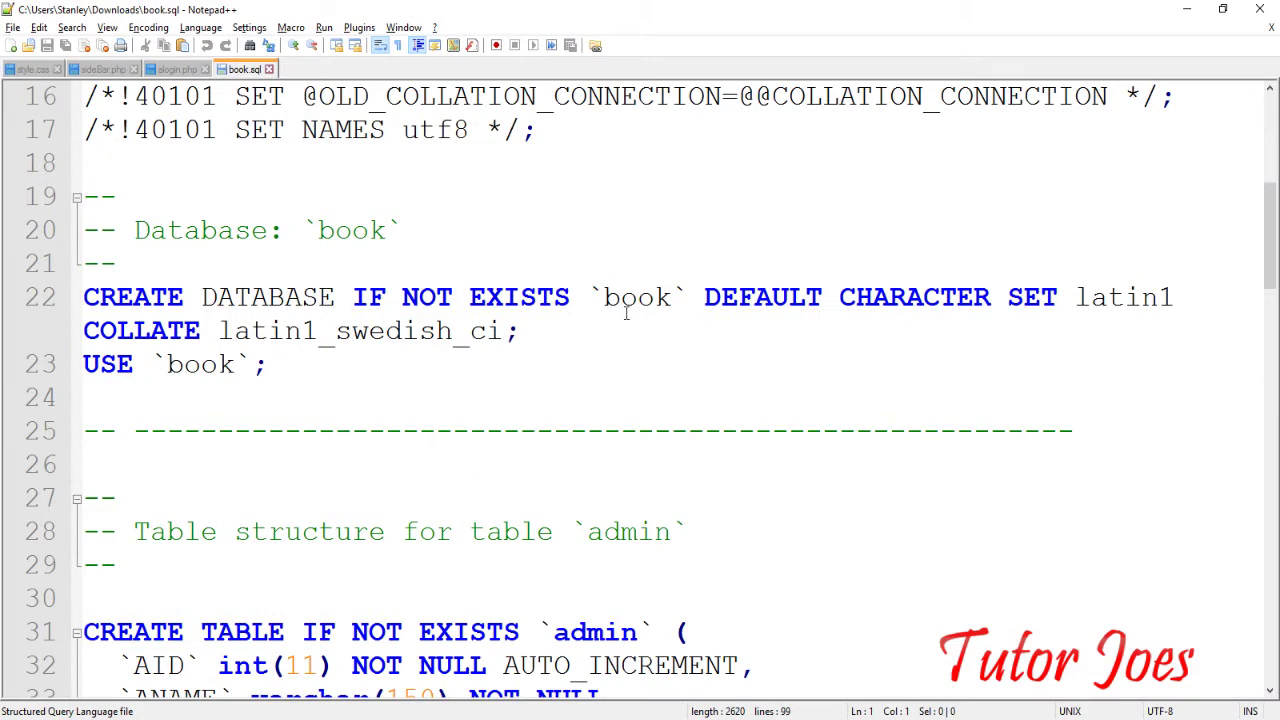
scroll(626, 313, down, 1)
scroll(626, 313, down, 1)
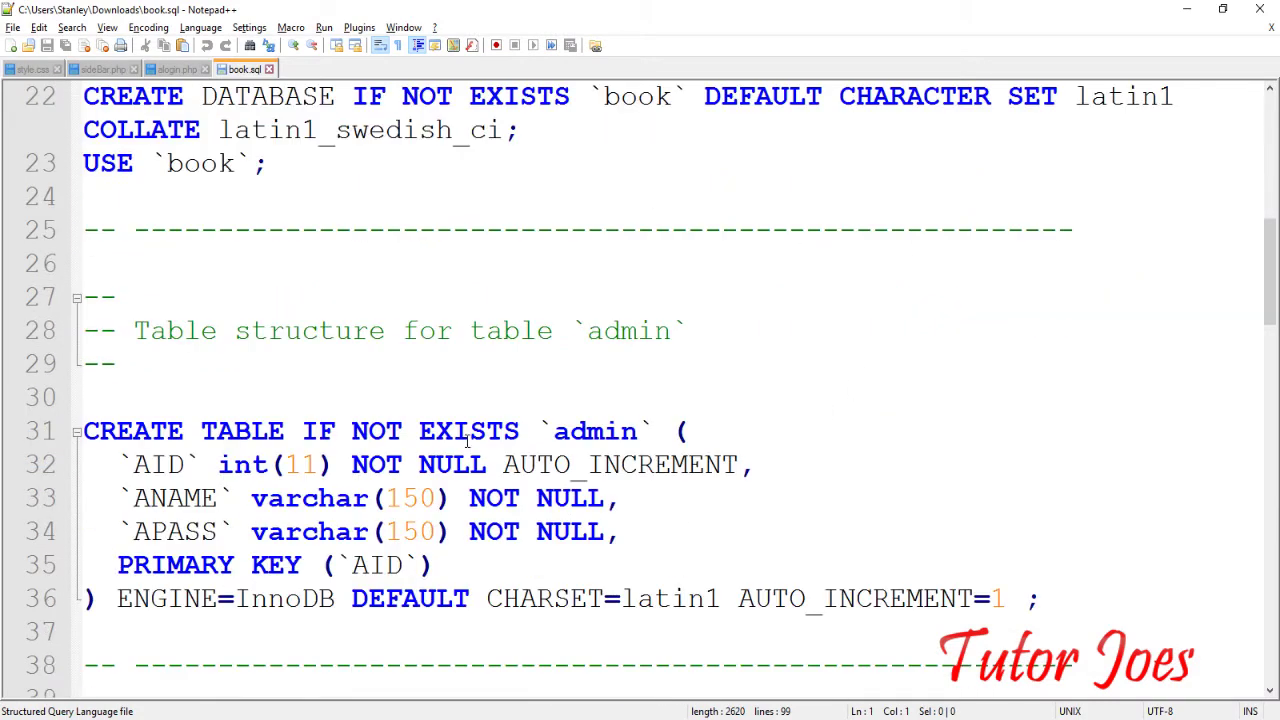
scroll(468, 441, down, 1)
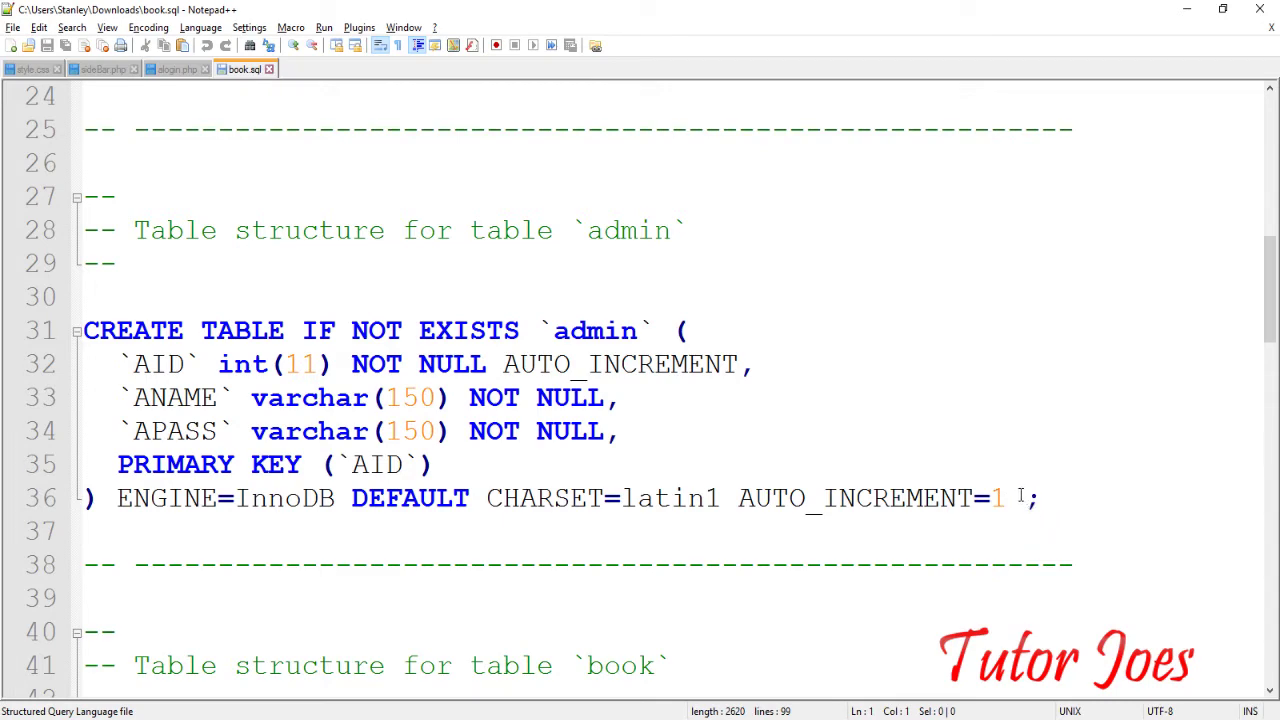
scroll(477, 400, up, 1)
scroll(477, 400, up, 2)
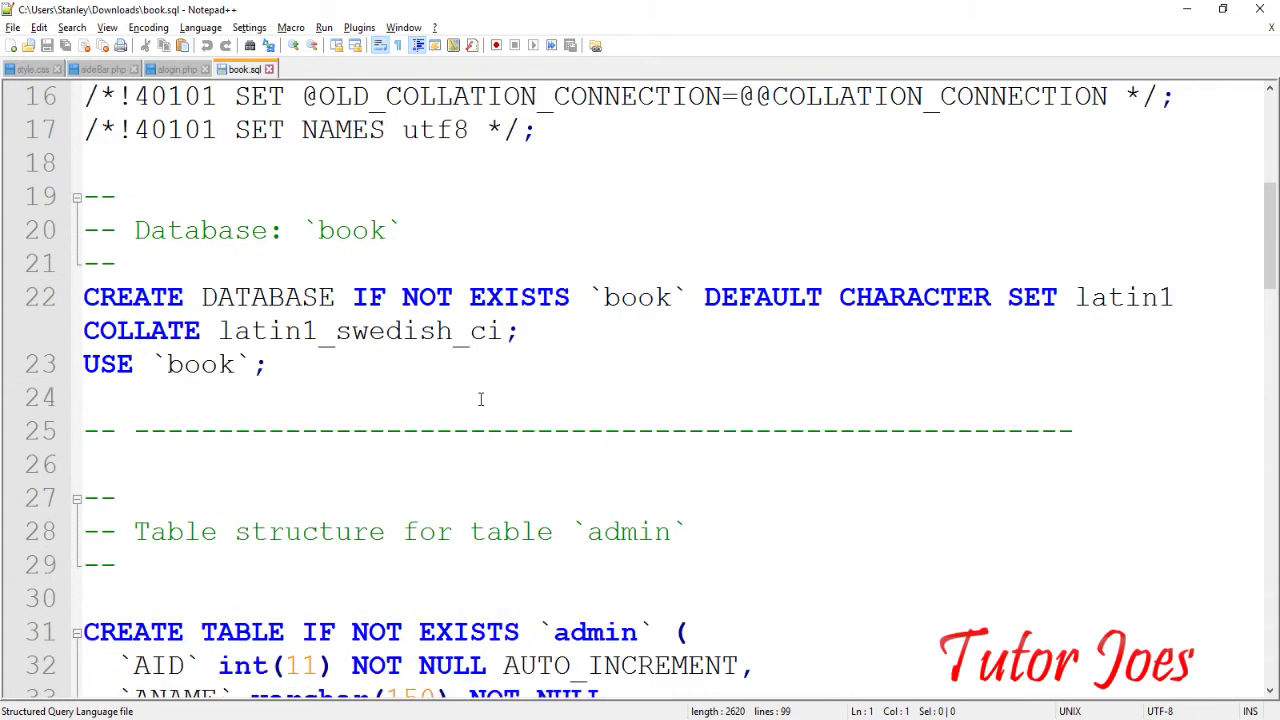
scroll(470, 360, down, 2)
scroll(643, 352, up, 1)
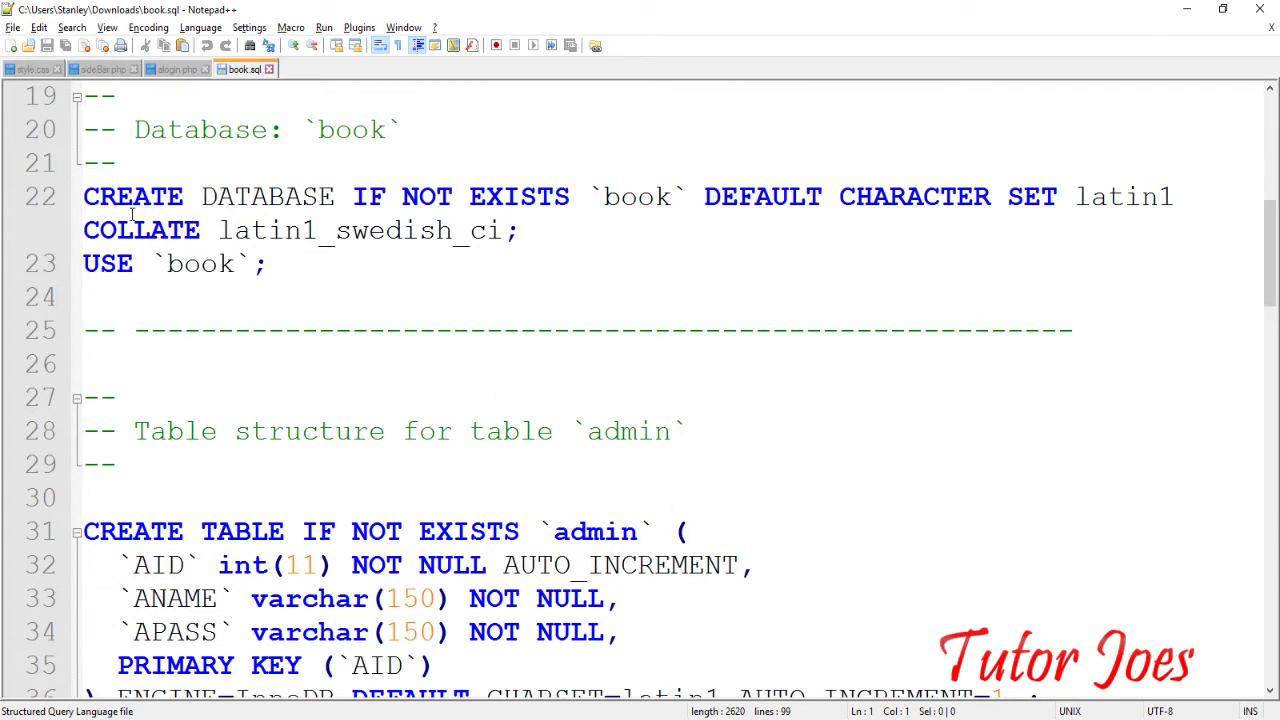
- Inspect the CREATE DATABASE book line in book.sql without editing it, then return to Chrome
drag(92, 196, 416, 190)
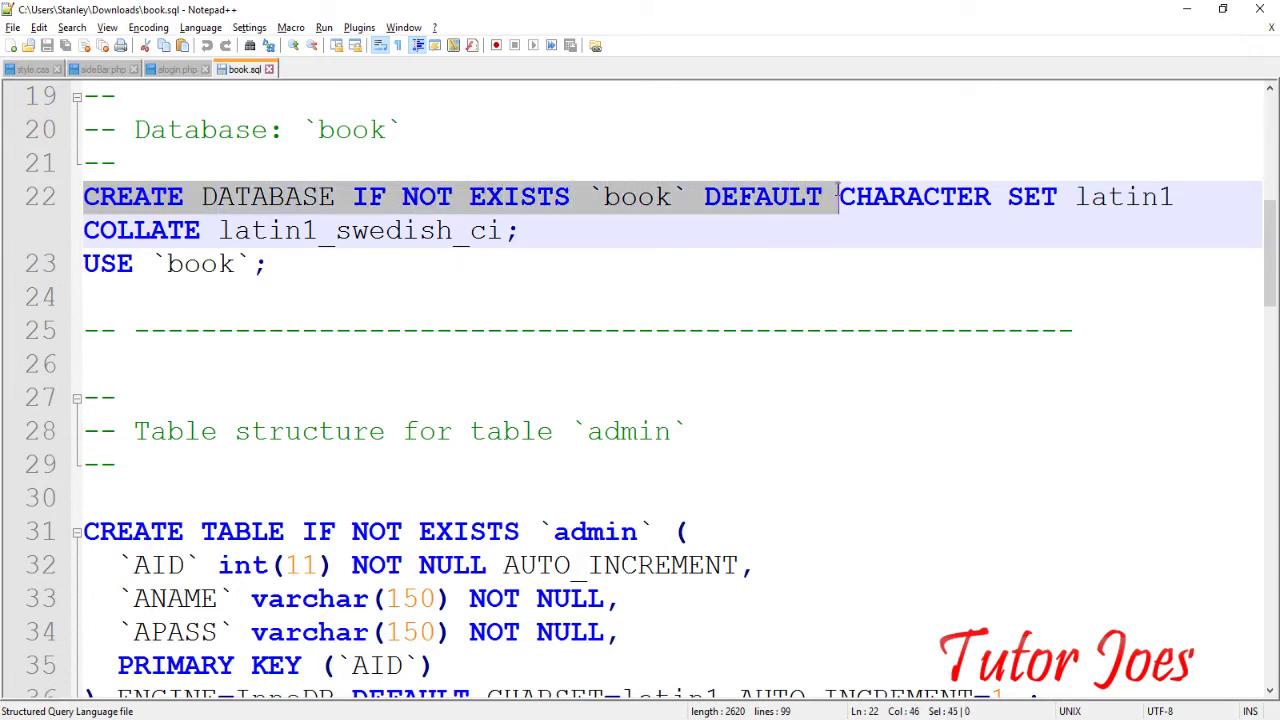
drag(416, 190, 838, 198)
click(751, 211)
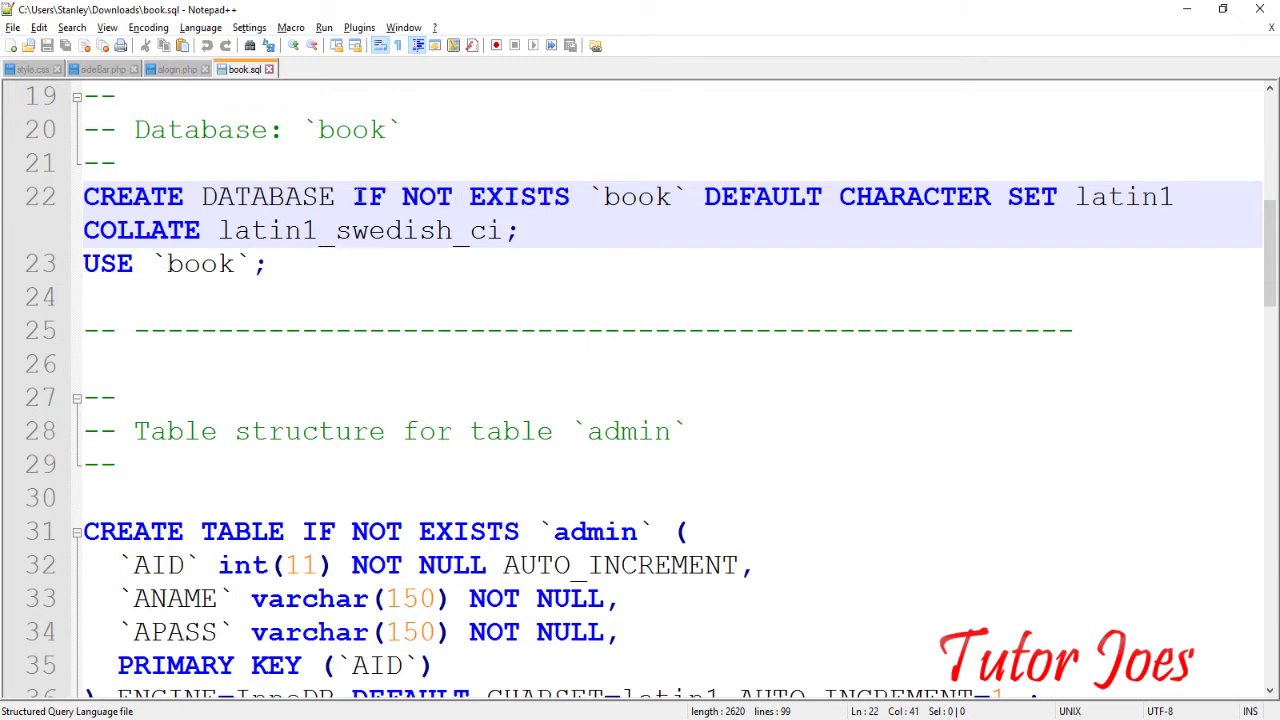
double_click(624, 197)
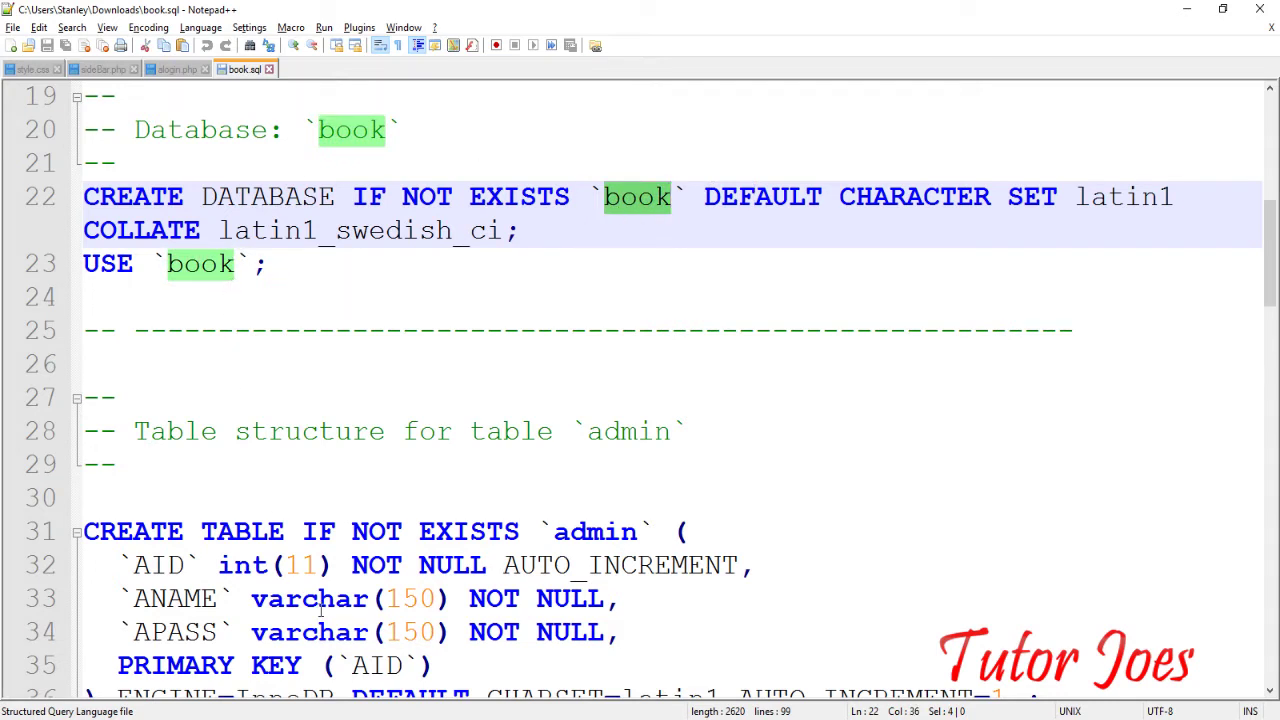
key(alt+Tab)
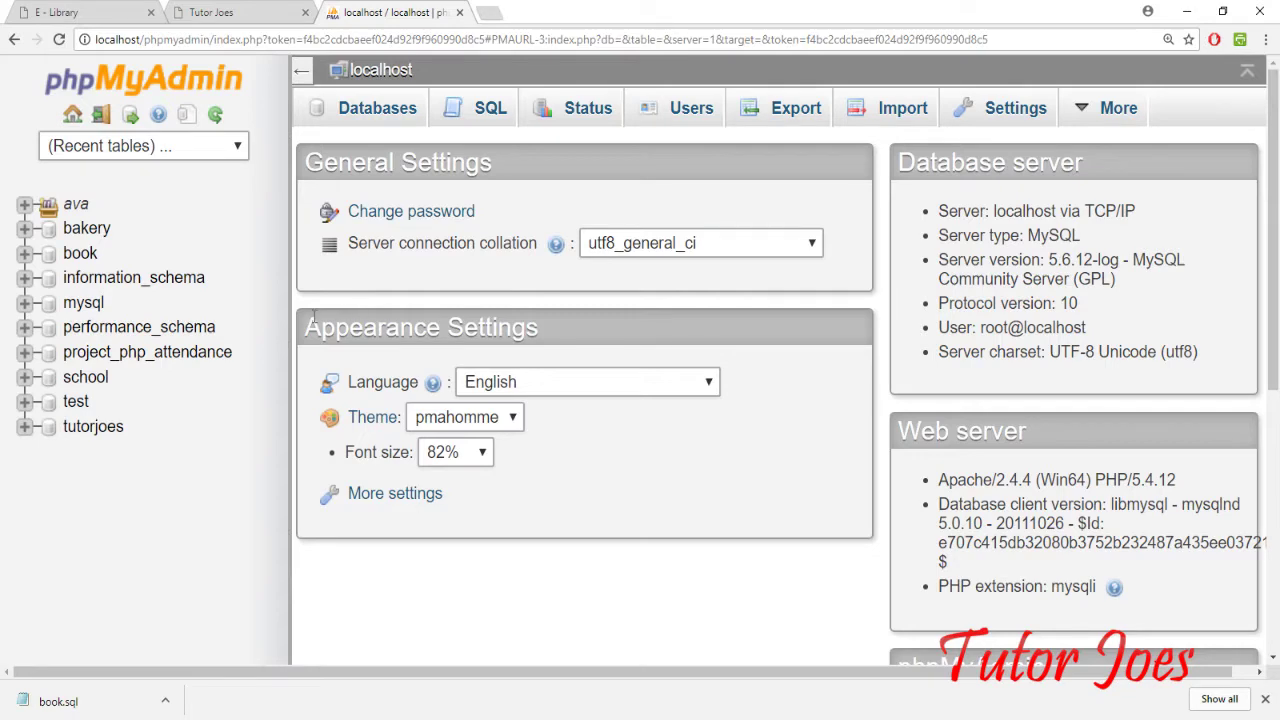
- Look inside the book database, then return to the server's database list
click(82, 255)
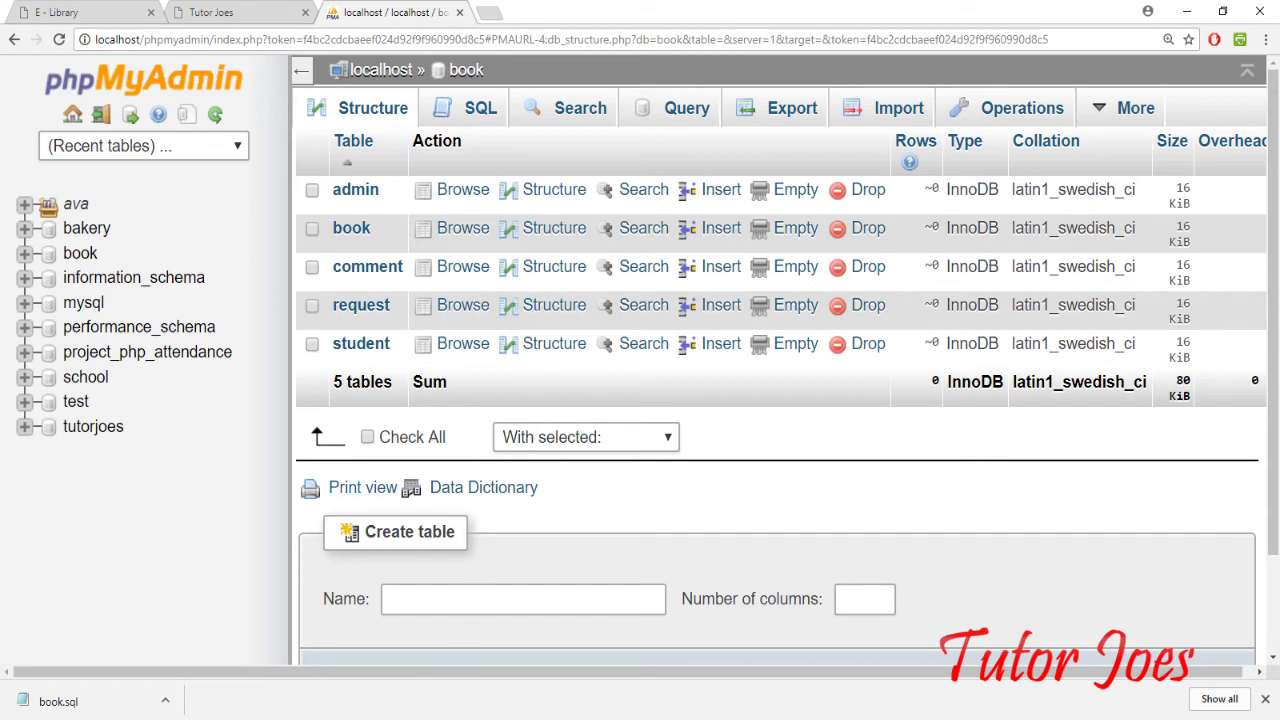
click(391, 80)
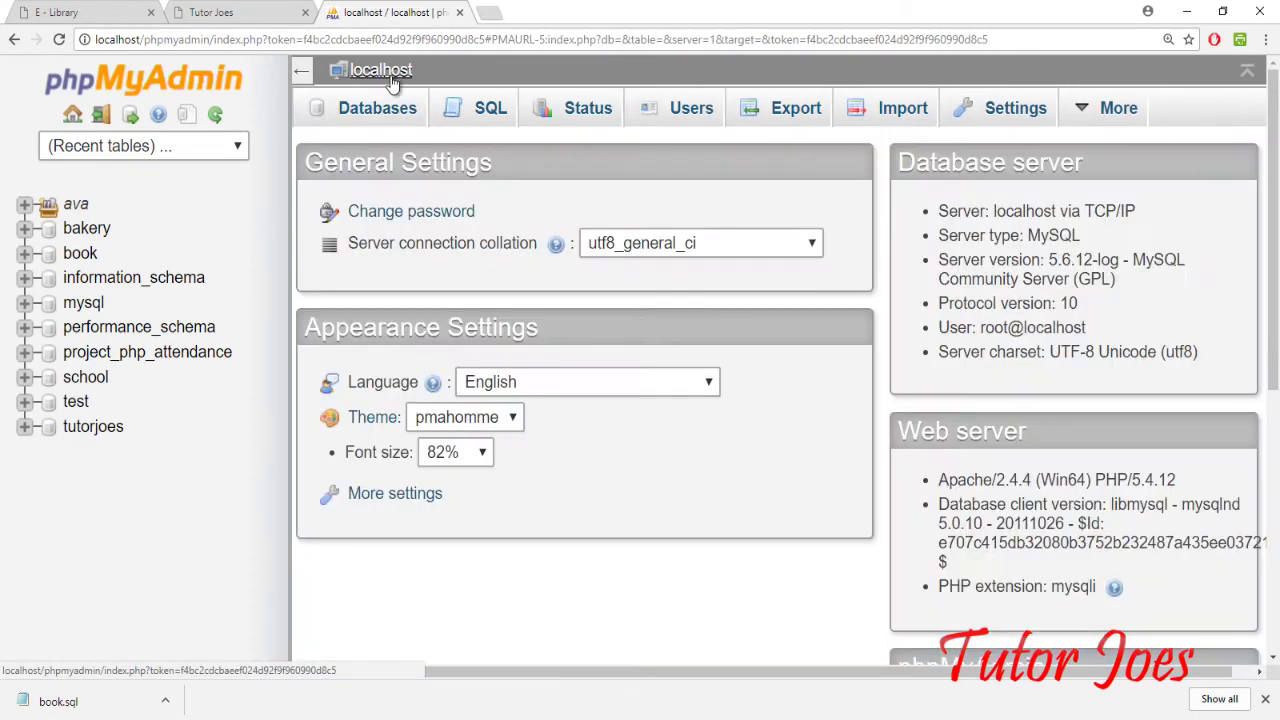
click(365, 125)
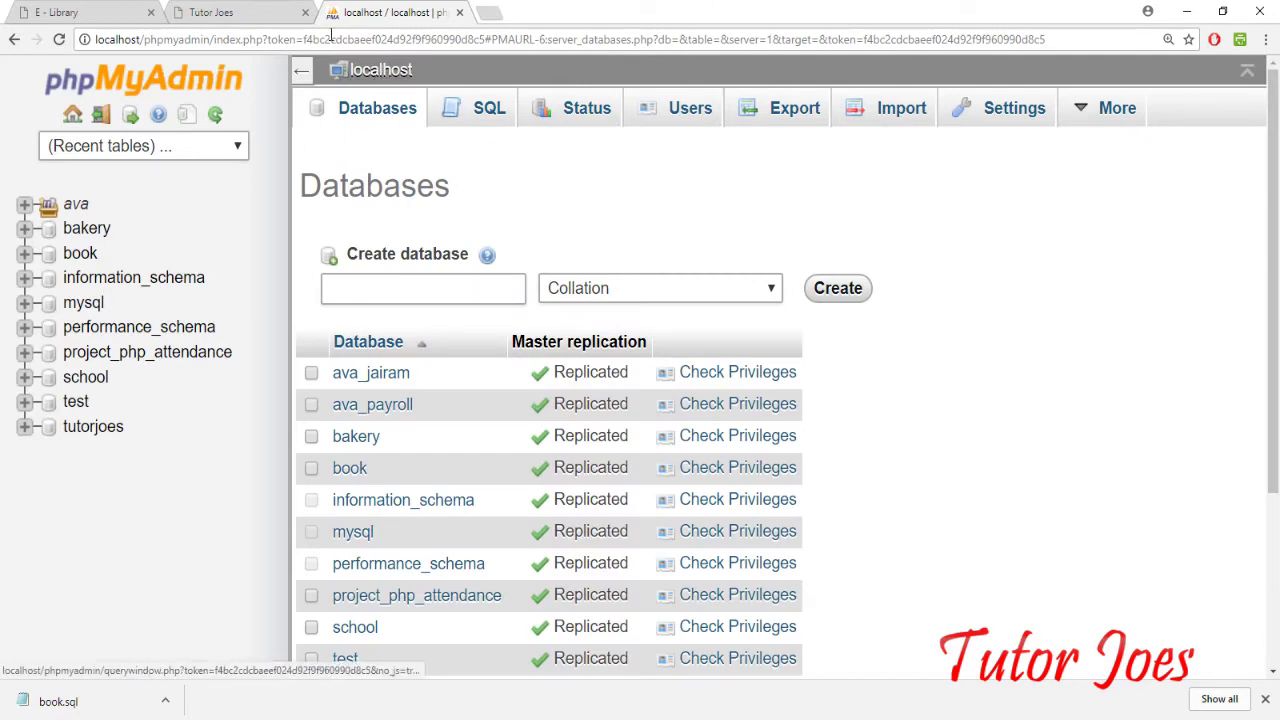
- Reload phpMyAdmin from the localhost WampServer homepage
click(414, 40)
text(localhost)
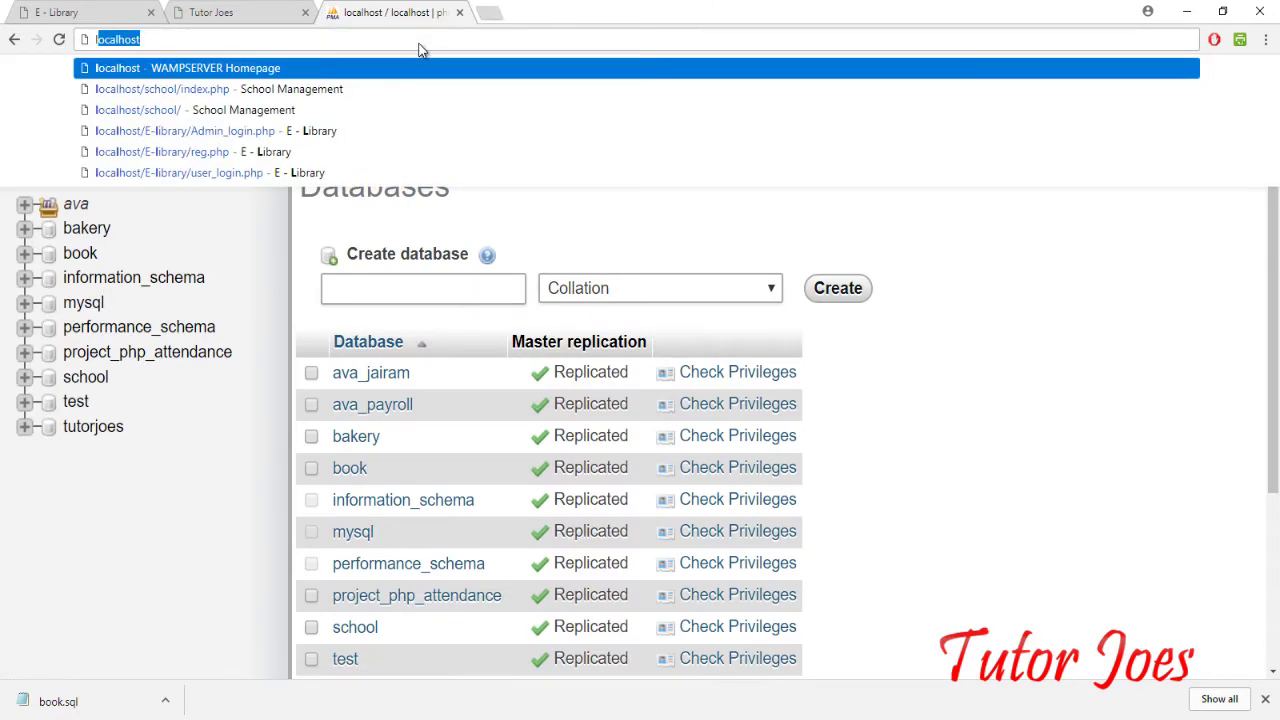
key(Return)
scroll(550, 286, down, 4)
scroll(278, 305, down, 1)
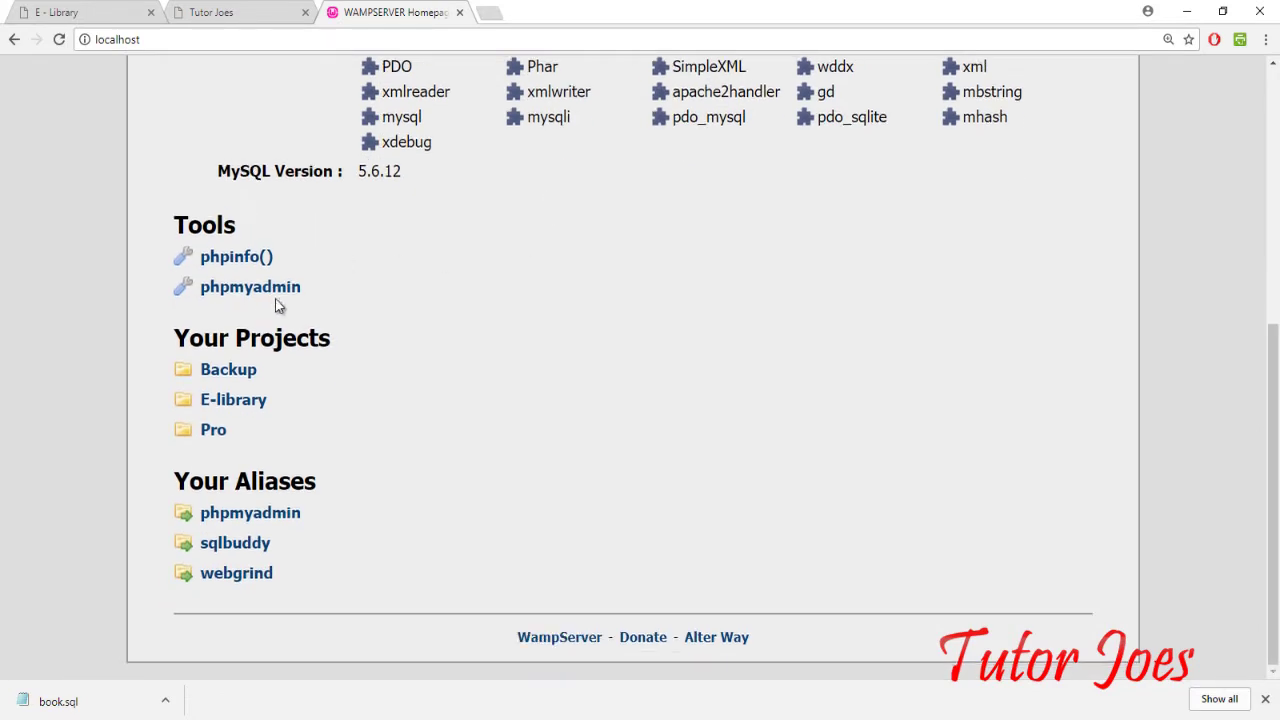
click(266, 290)
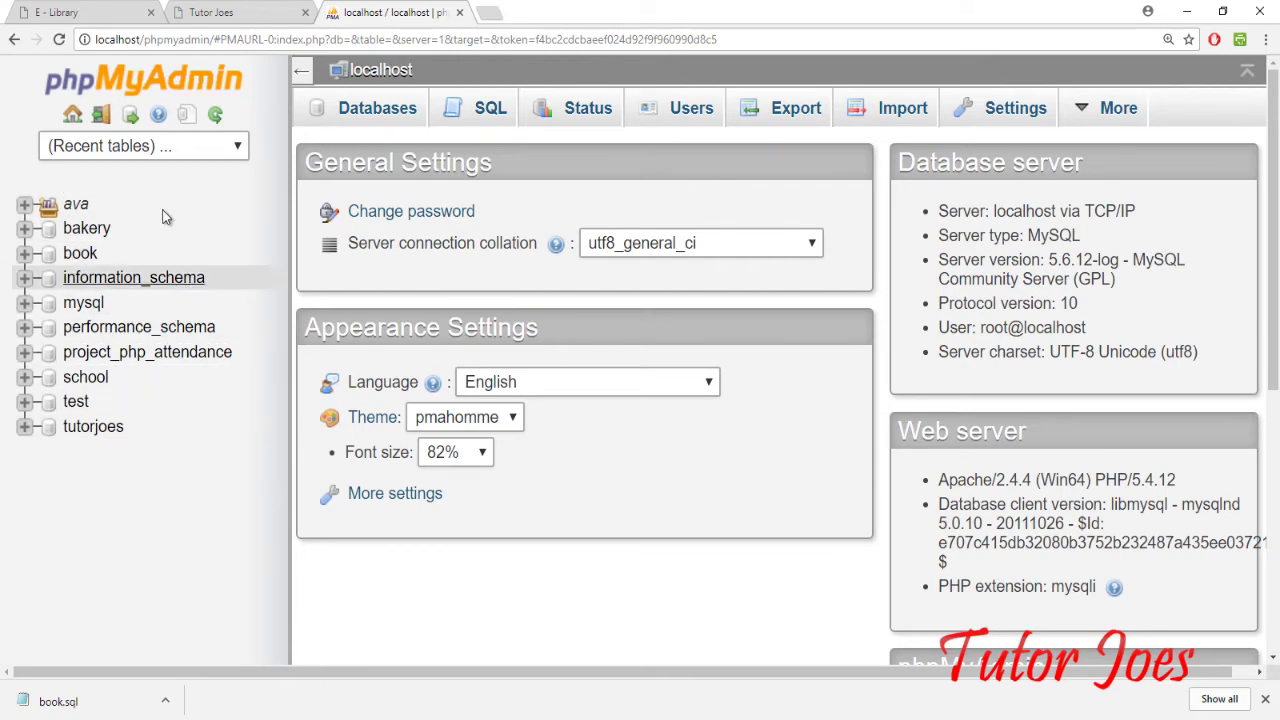
- Create a new empty database named pro
click(374, 112)
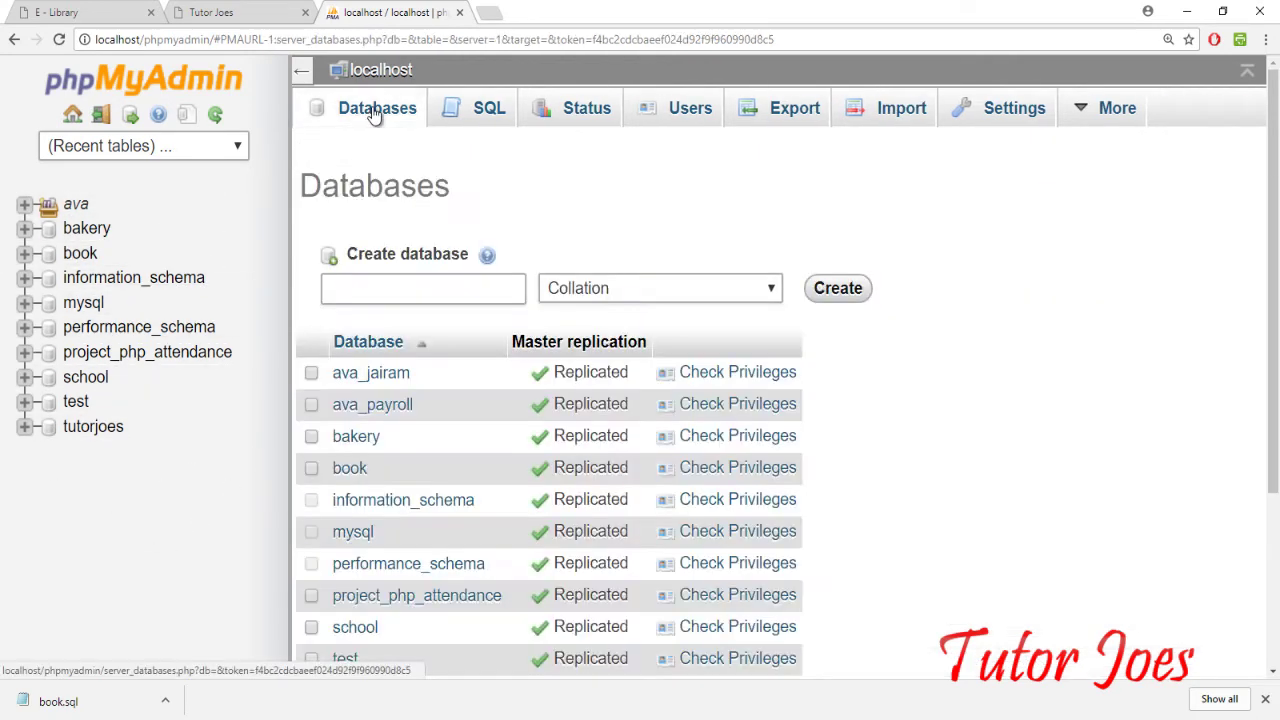
click(383, 281)
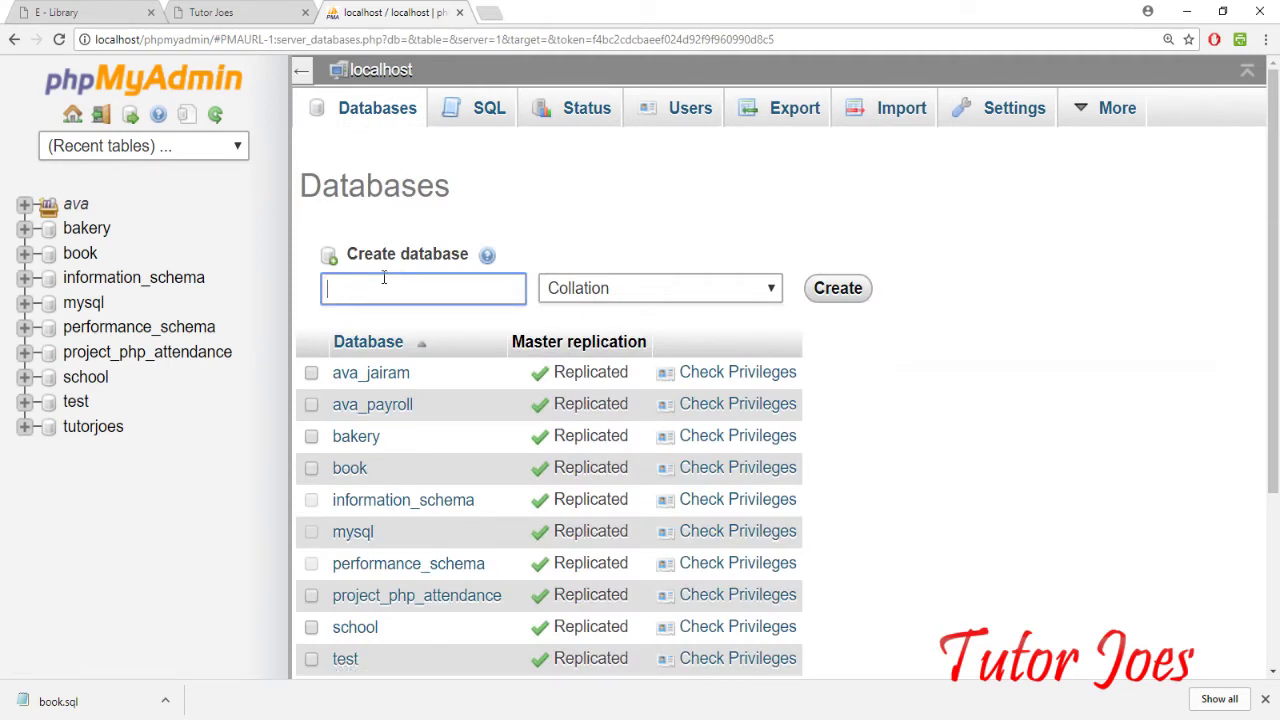
text(pro)
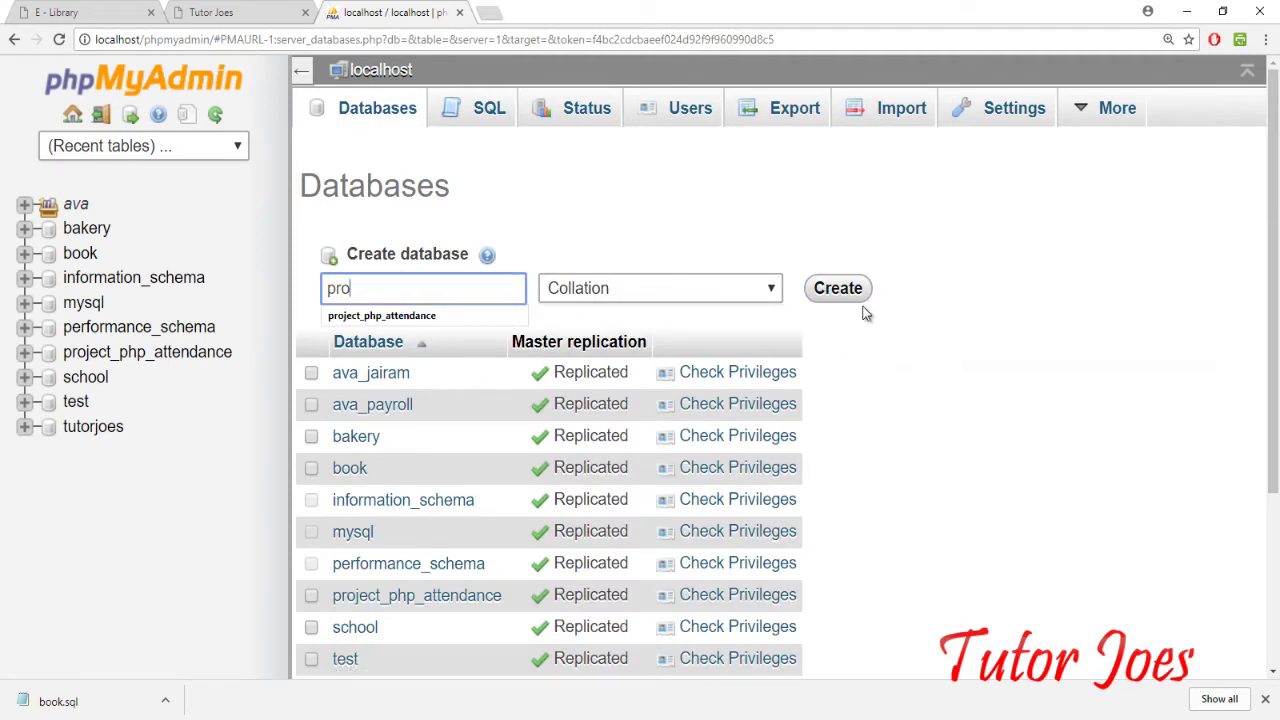
click(845, 290)
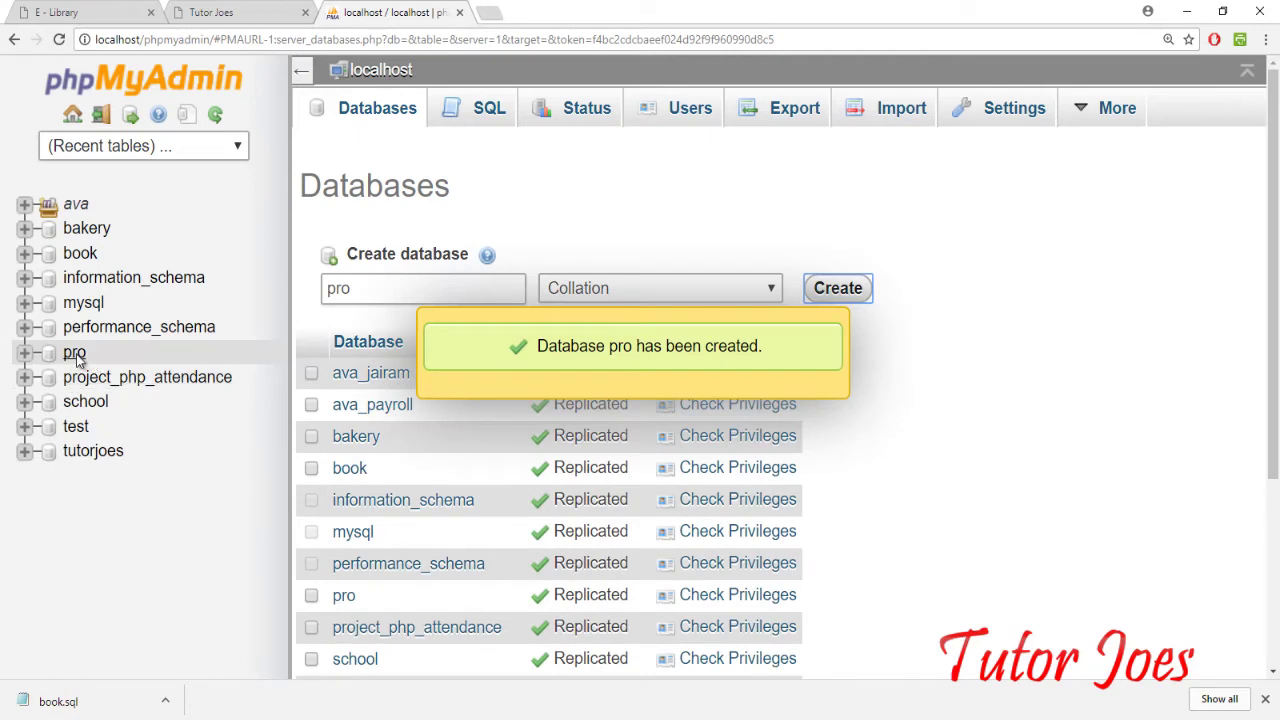
- Open pro's SQL editor and select the admin CREATE TABLE statement in book.sql
click(75, 353)
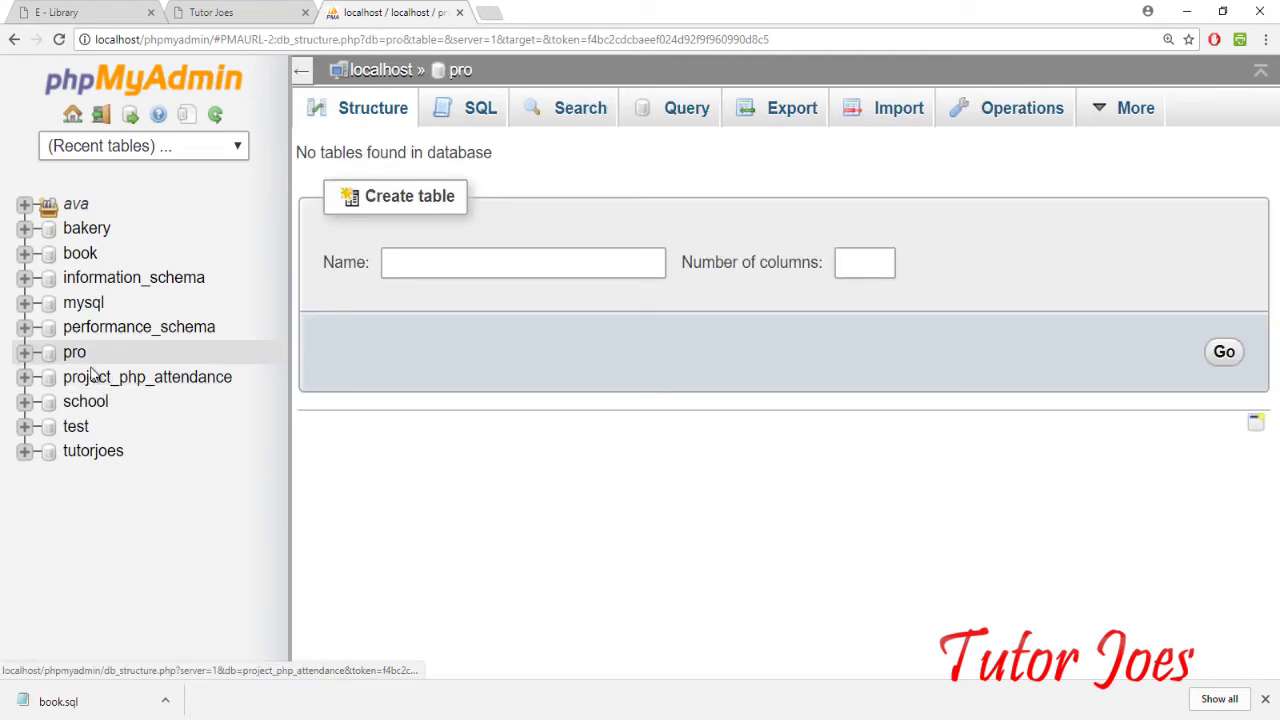
click(480, 107)
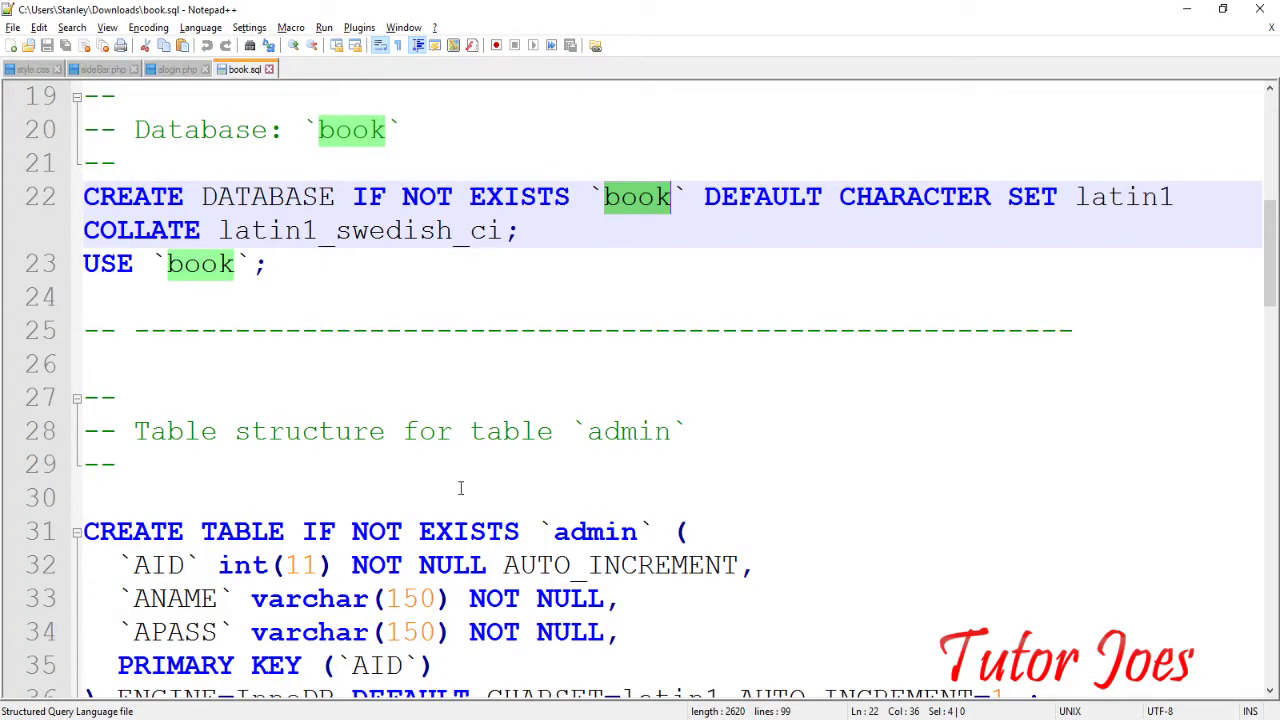
scroll(460, 476, down, 2)
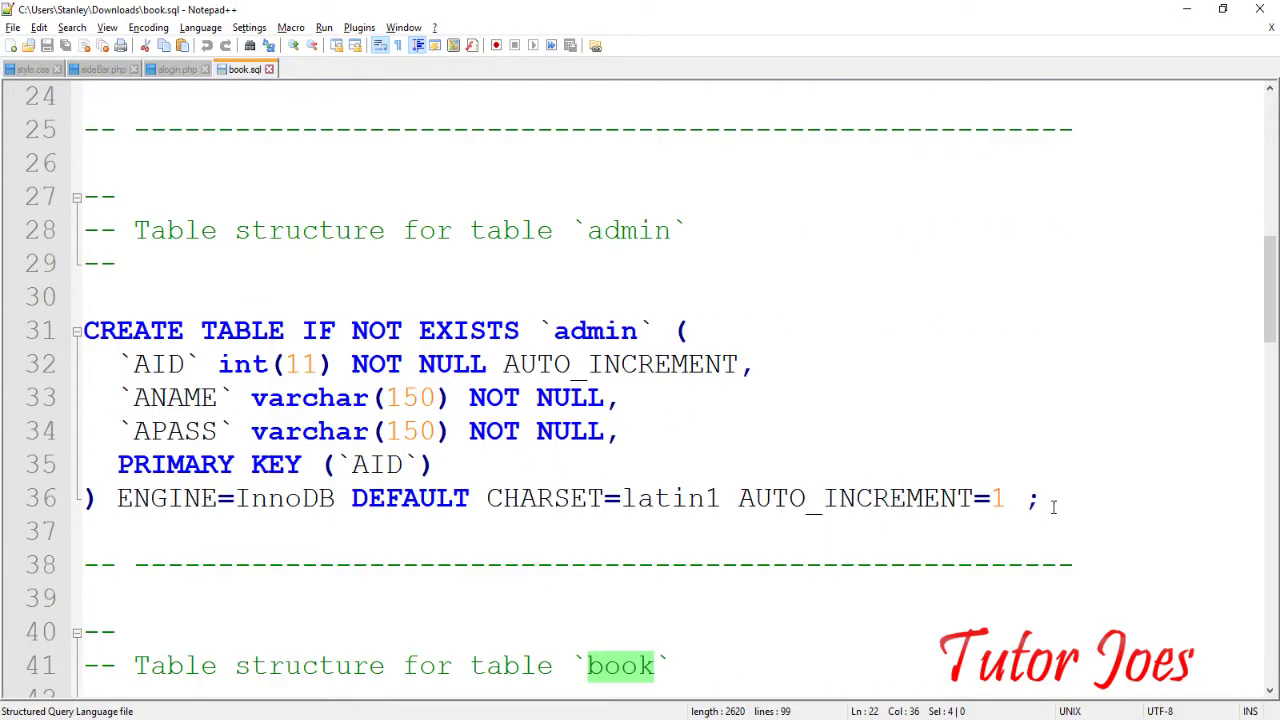
drag(1053, 507, 82, 330)
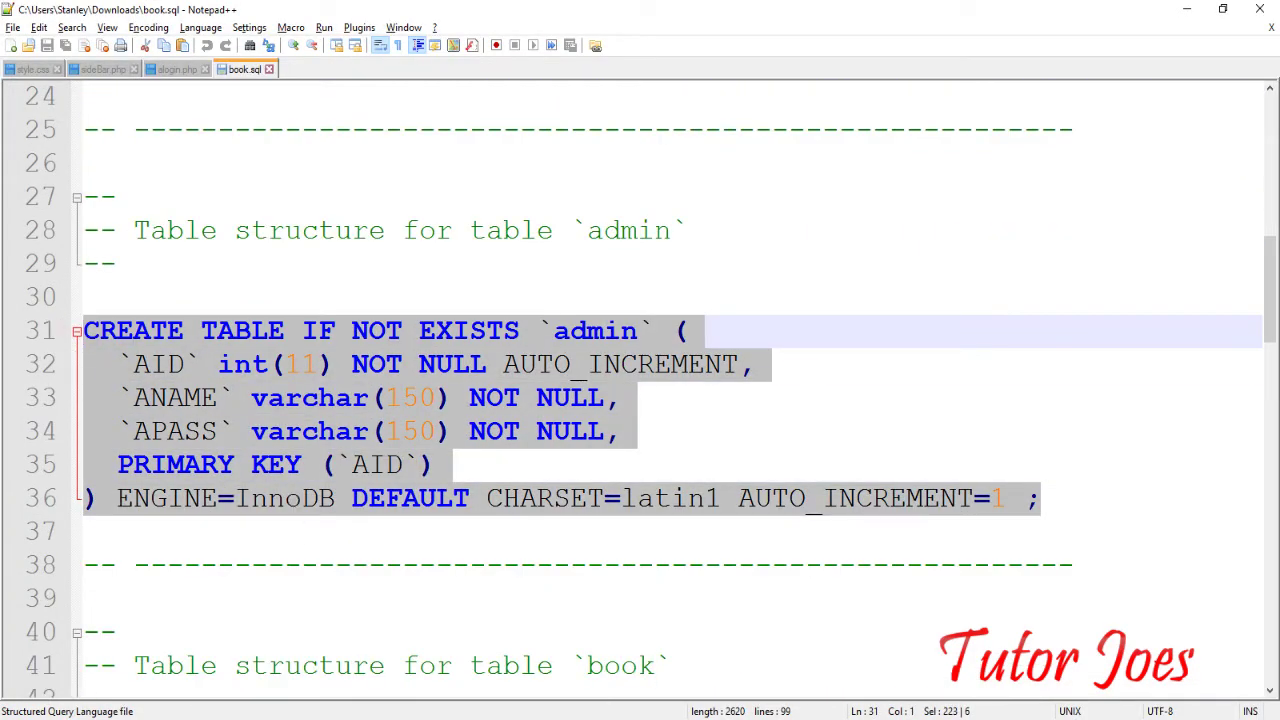
- Paste the admin CREATE TABLE query into pro's SQL box and highlight ANAME, APASS and AID
text(CREATE TABLE IF NOT EXISTS `admin` (   `AID` int(11) NOT NULL AUTO_INCREMENT,   `ANAME` varchar(150) NOT NULL,   `APASS` varchar(150) NOT NULL,   PRIMARY KEY (`AID`) ) ENGINE=InnoDB DEFAULT CHARSET=latin1 AUTO_INCREMENT=1 ;)
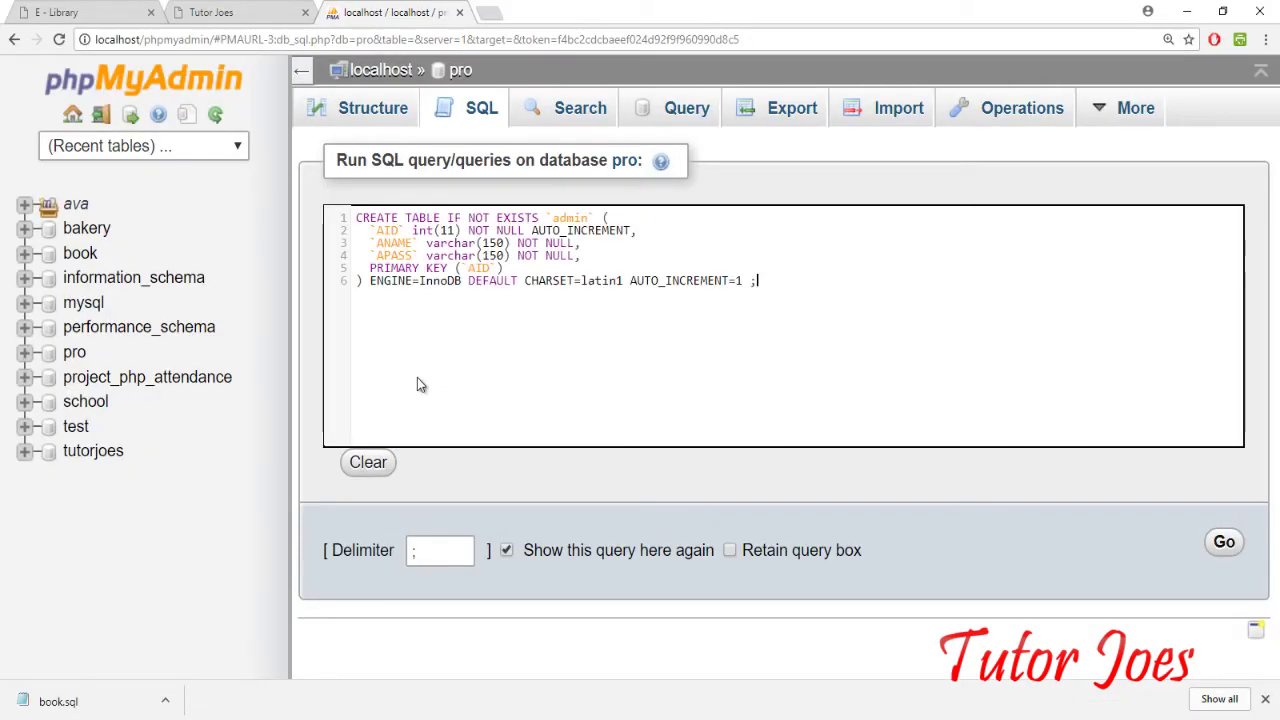
key(ctrl+plus)
key(ctrl+plus)
key(ctrl+minus)
key(ctrl+minus)
double_click(389, 247)
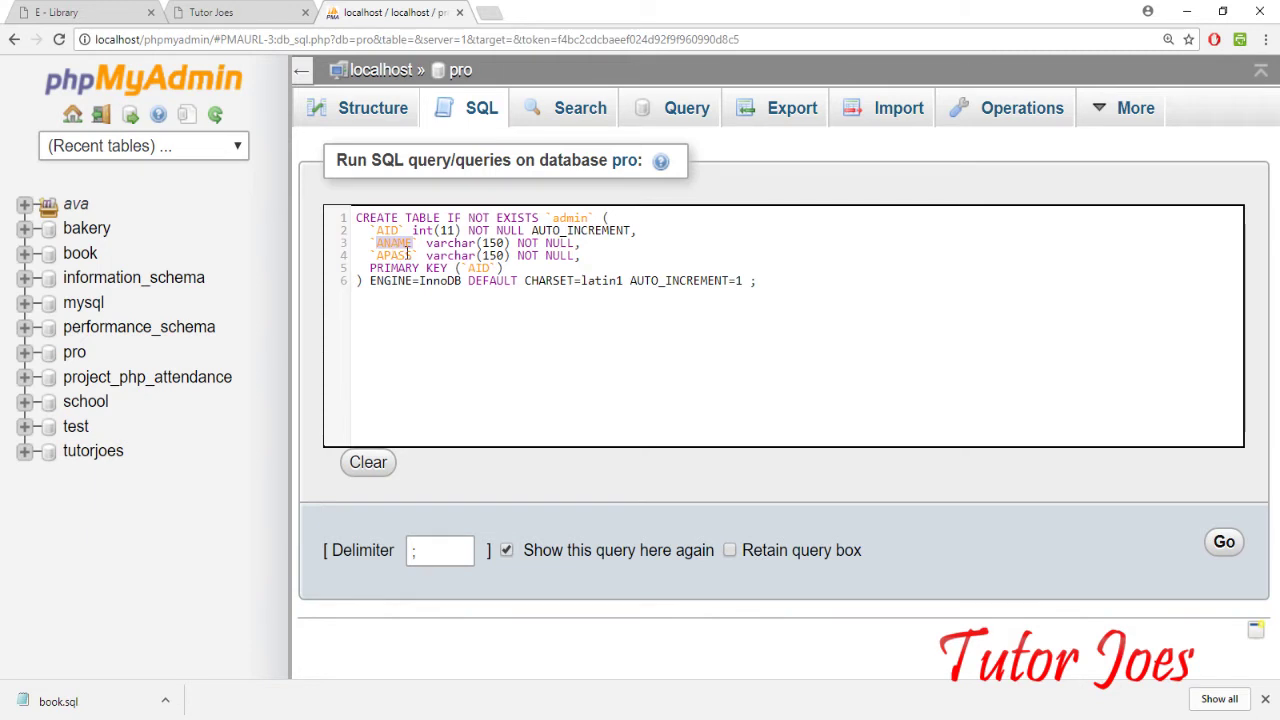
double_click(399, 256)
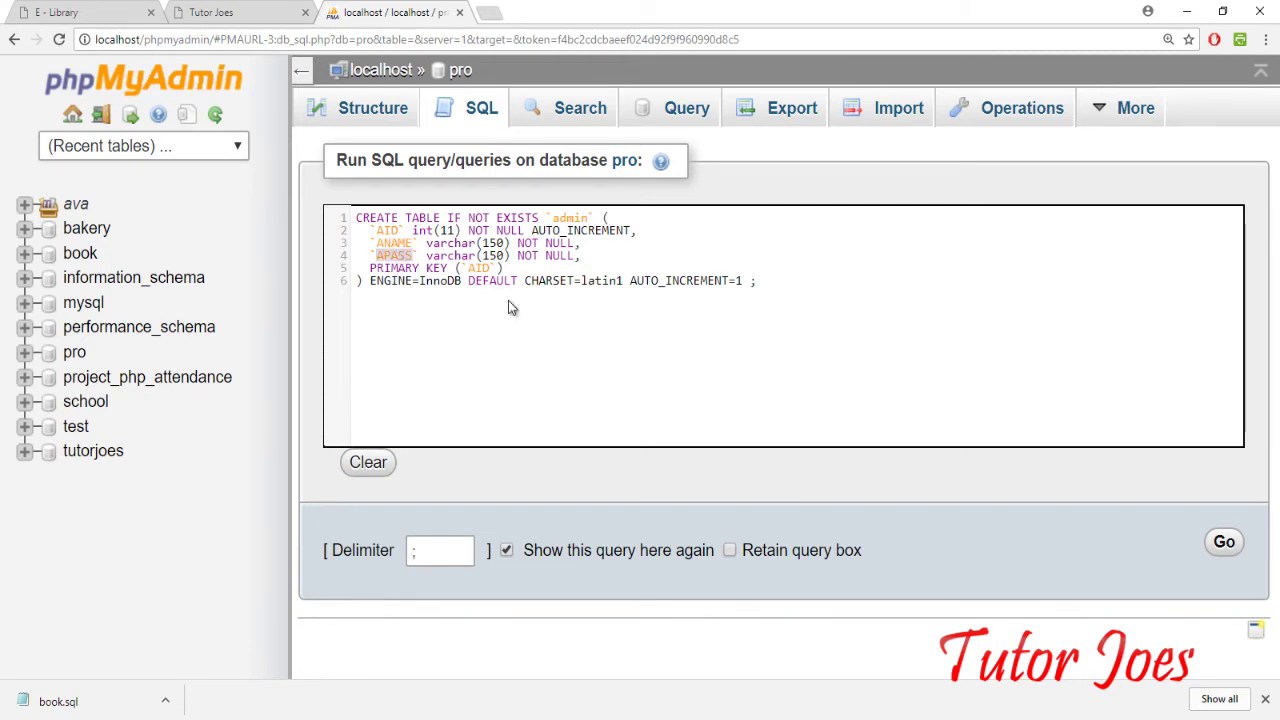
double_click(478, 267)
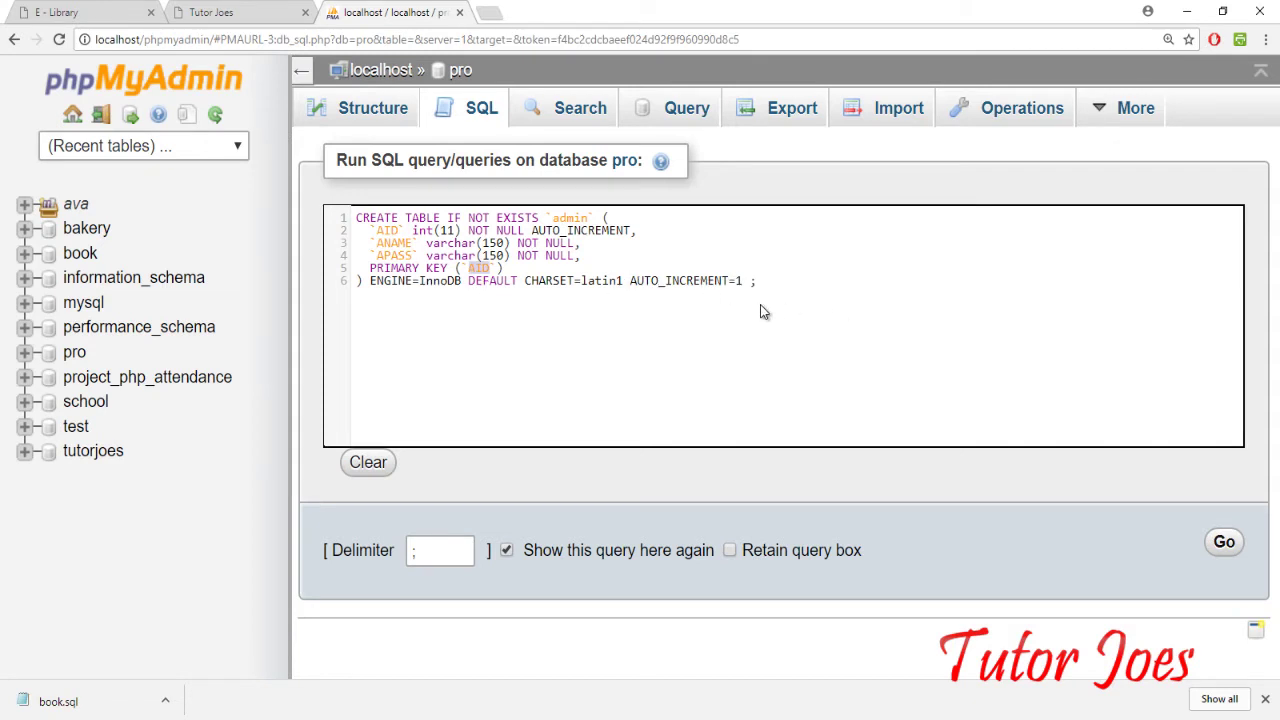
drag(370, 231, 645, 232)
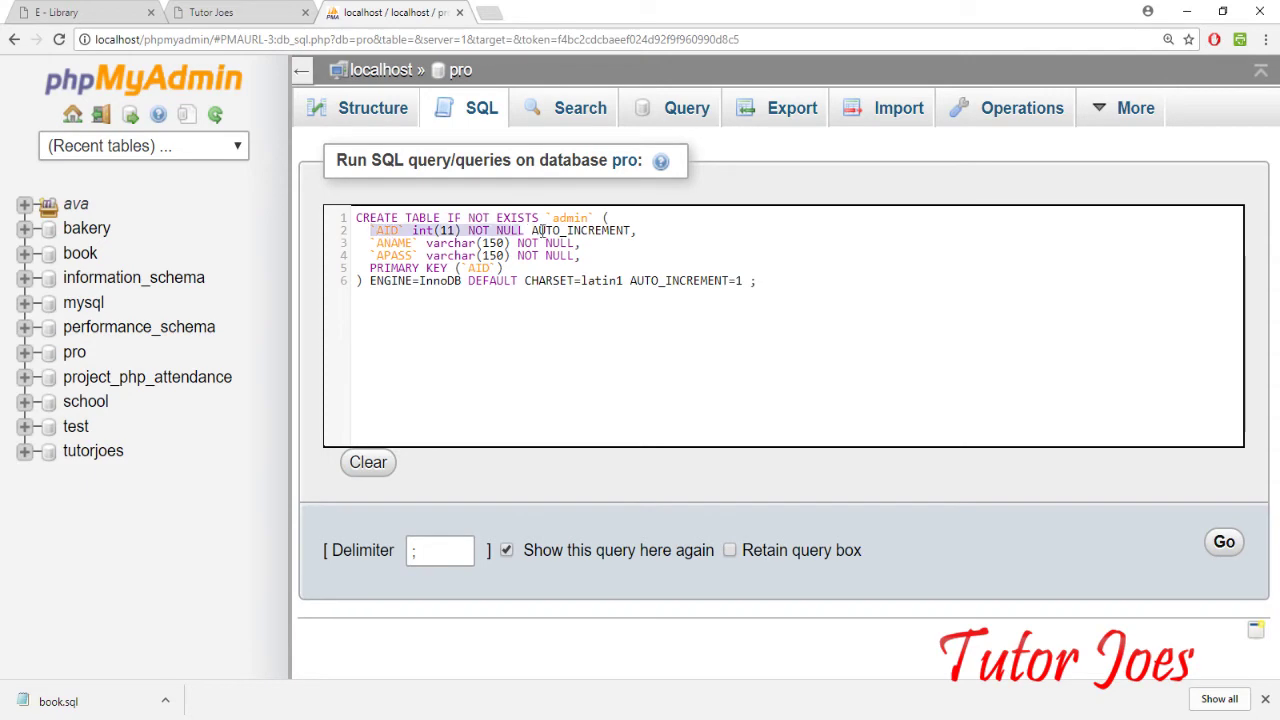
- Run the query to create the admin table and browse its empty rows
click(1222, 541)
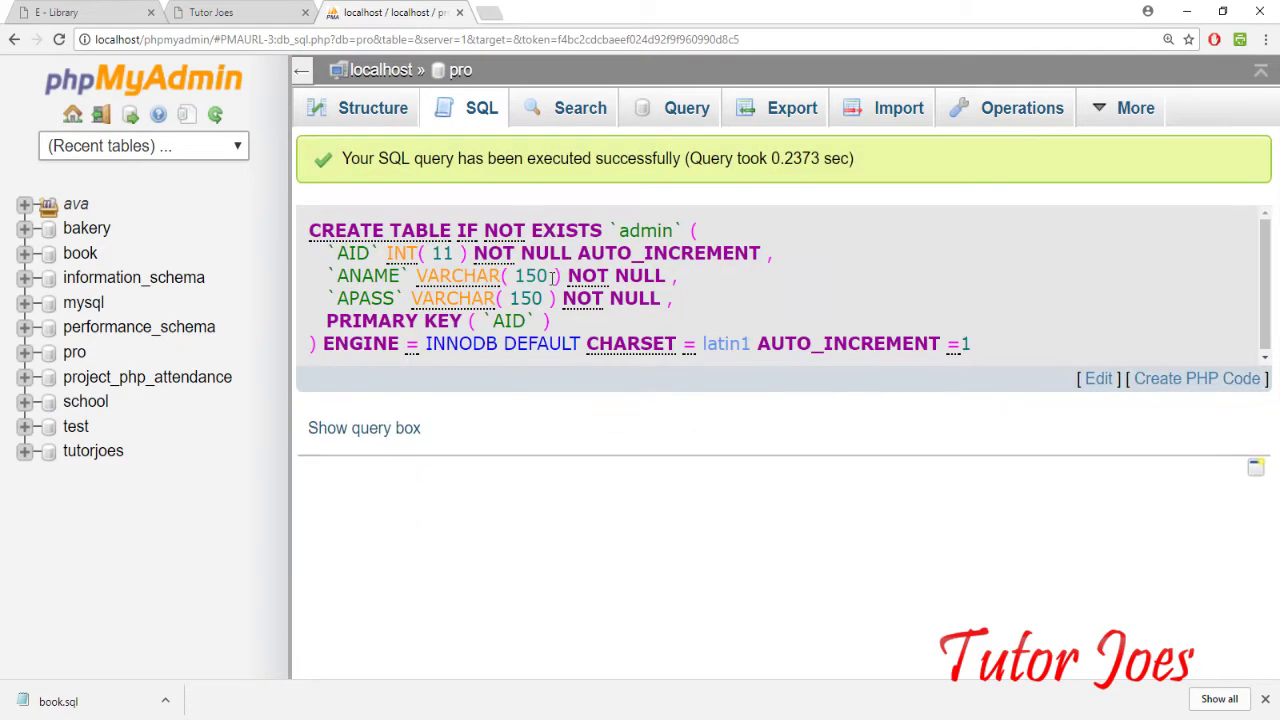
click(370, 114)
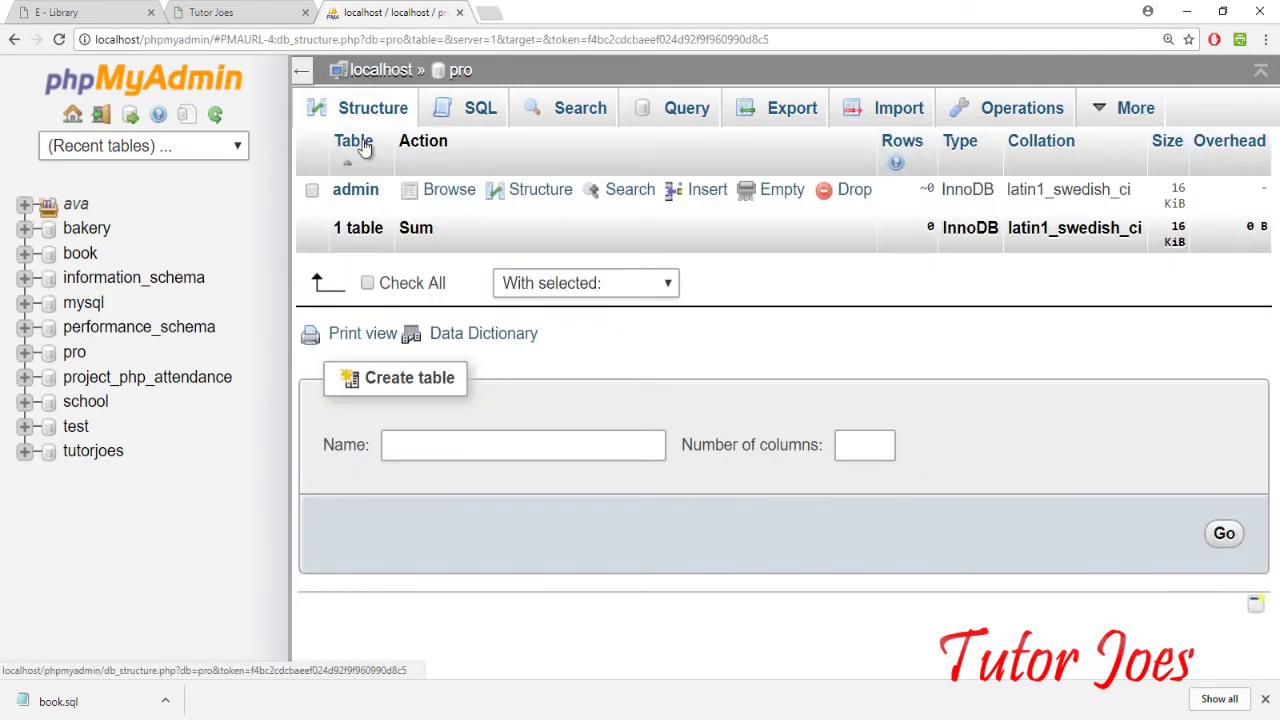
click(356, 190)
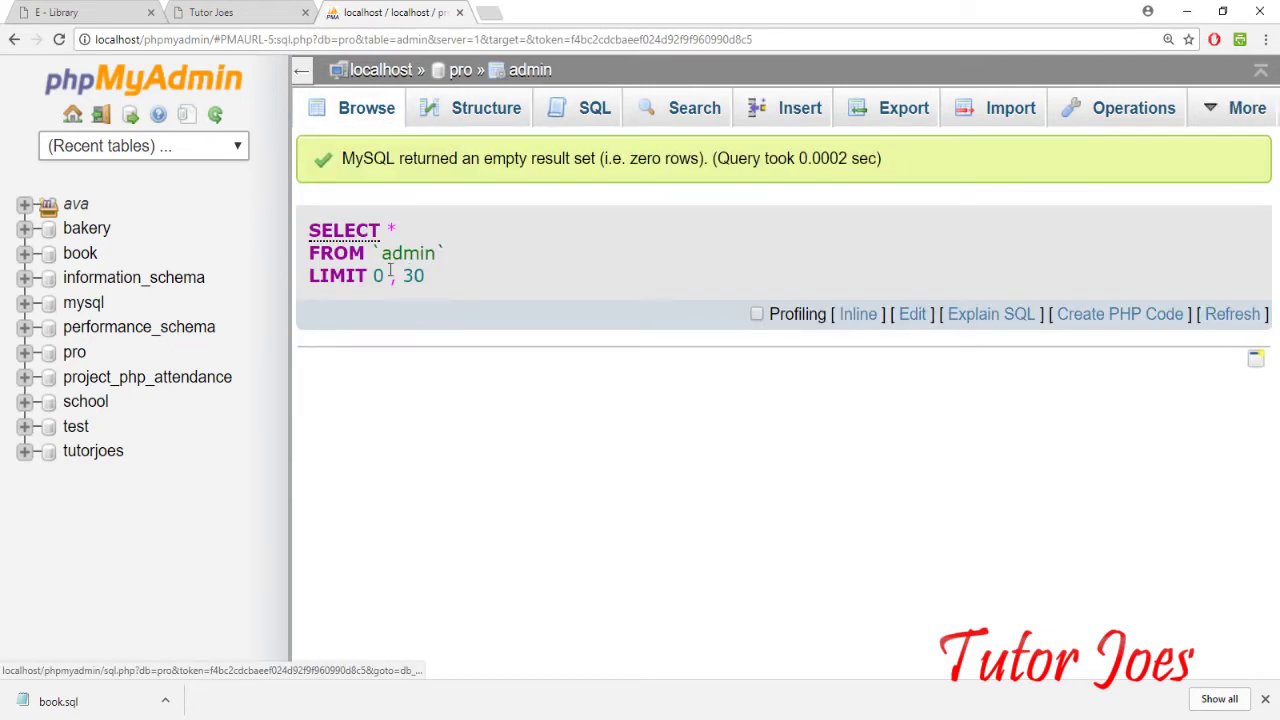
- Get a blank SQL box for pro and bring up the book table definition in book.sql
click(458, 71)
click(466, 108)
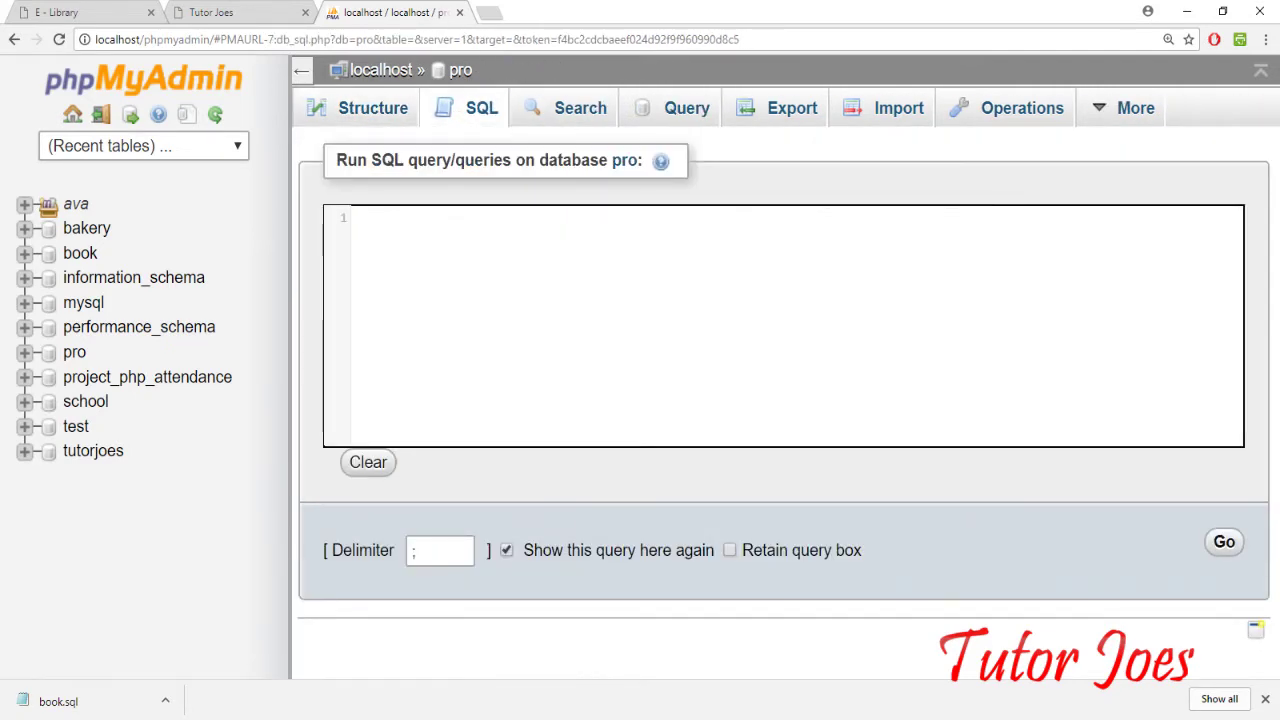
key(alt+Tab)
scroll(418, 479, down, 5)
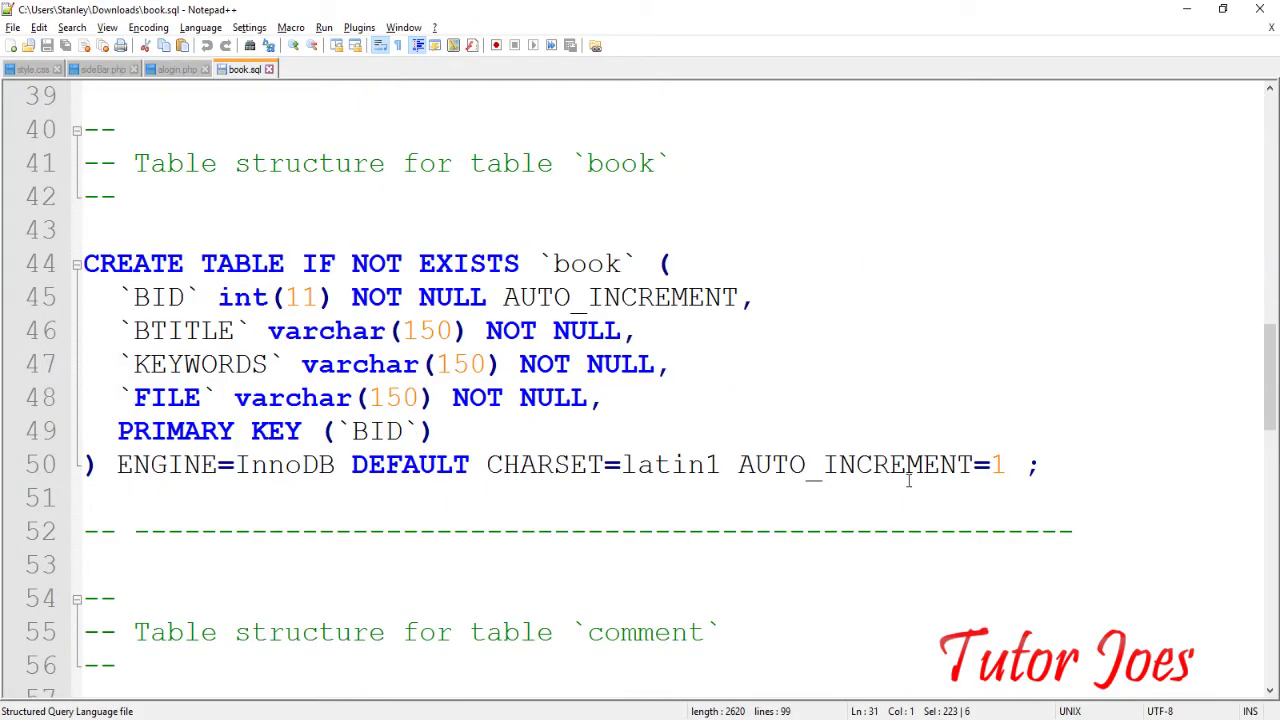
- Paste and run the book CREATE TABLE query with BID, BTITLE, KEYWORDS and FILE columns
drag(1078, 470, 78, 265)
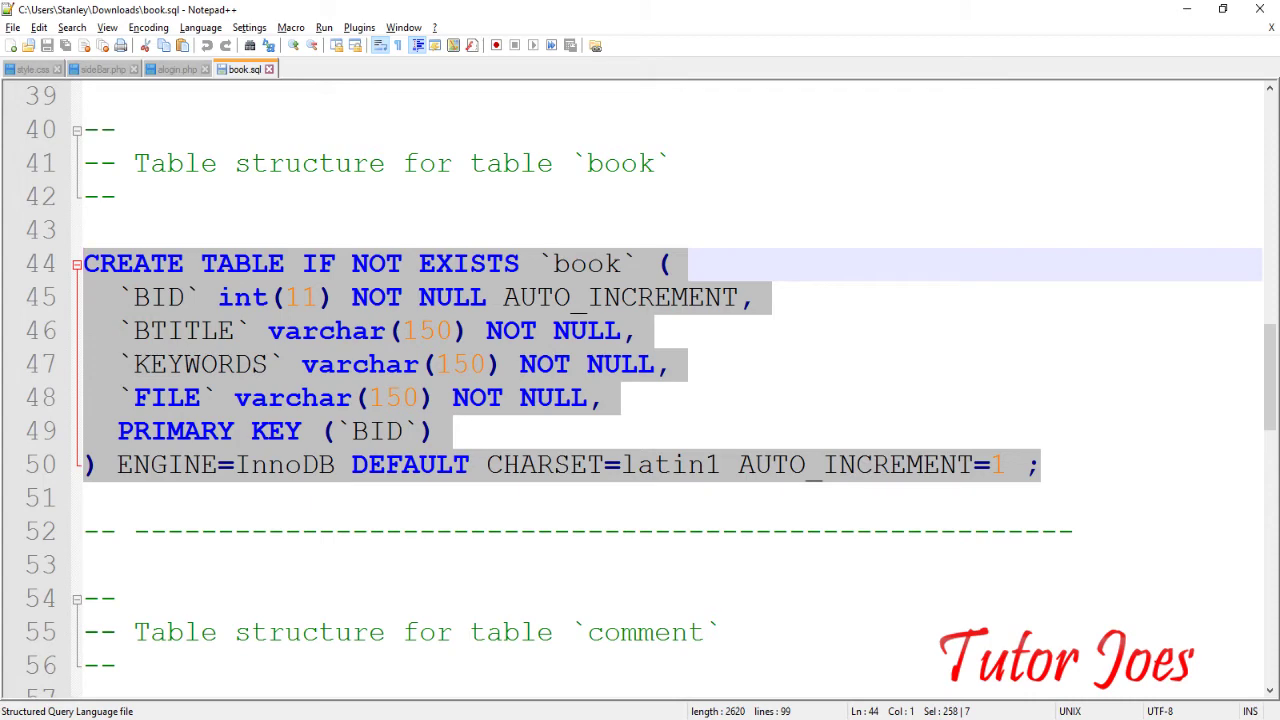
key(alt+Tab)
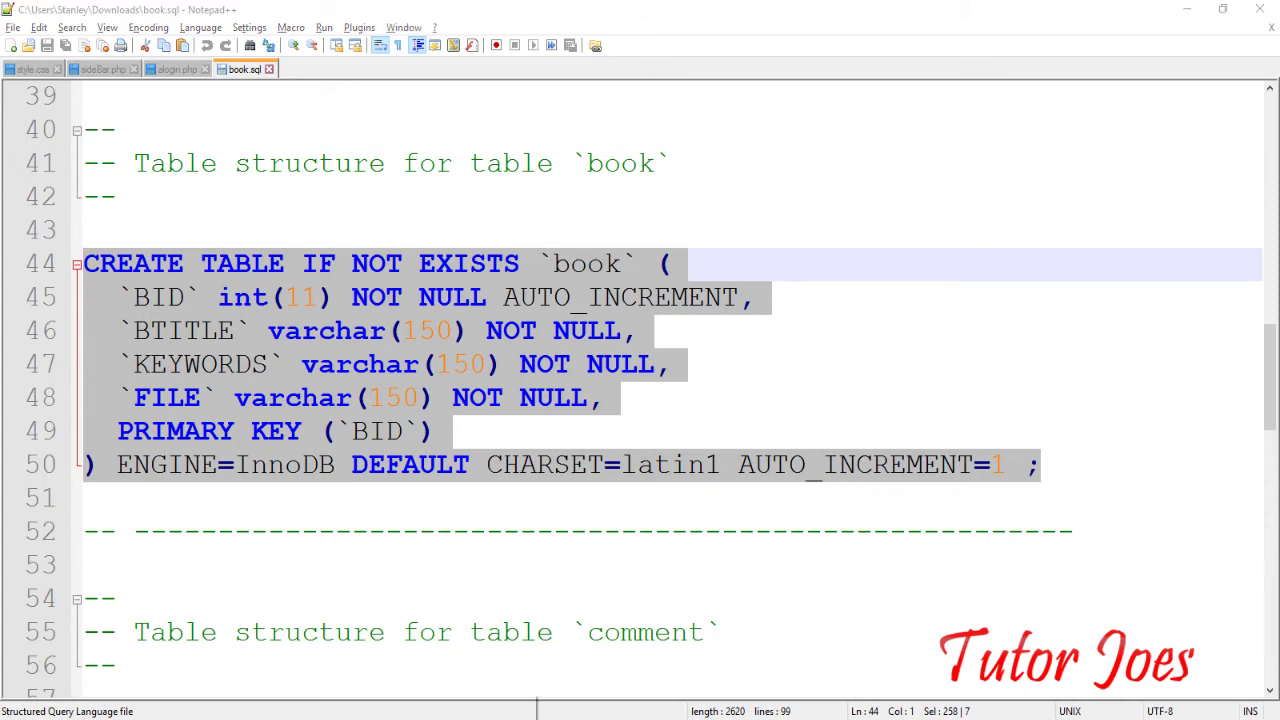
text(CREATE TABLE IF NOT EXISTS `book` (   `BID` int(11) NOT NULL AUTO_INCREMENT,   `BTITLE` varchar(150) NOT NULL,   `KEYWORDS` varchar(150) NOT NULL,   `FILE` varchar(150) NOT NULL,   PRIMARY KEY (`BID`) ) ENGINE=InnoDB DEFAULT CHARSET=latin1 AUTO_INCREMENT=1 ;)
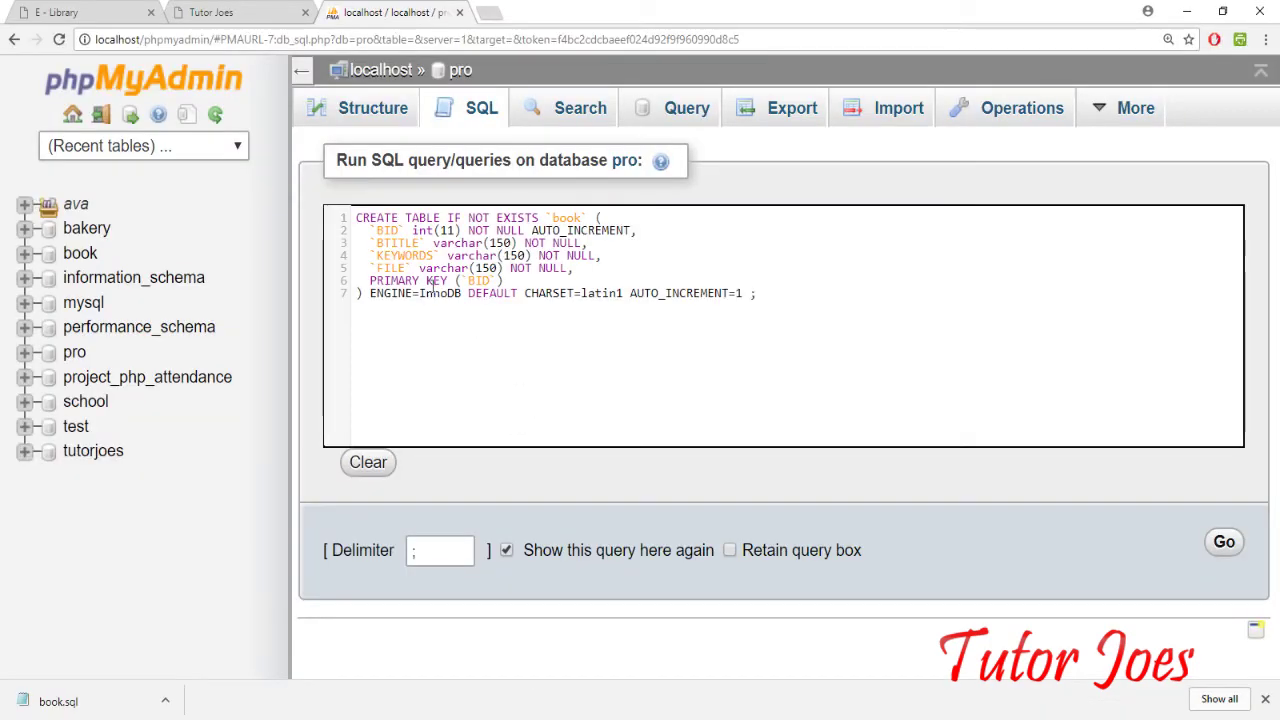
double_click(403, 244)
double_click(411, 256)
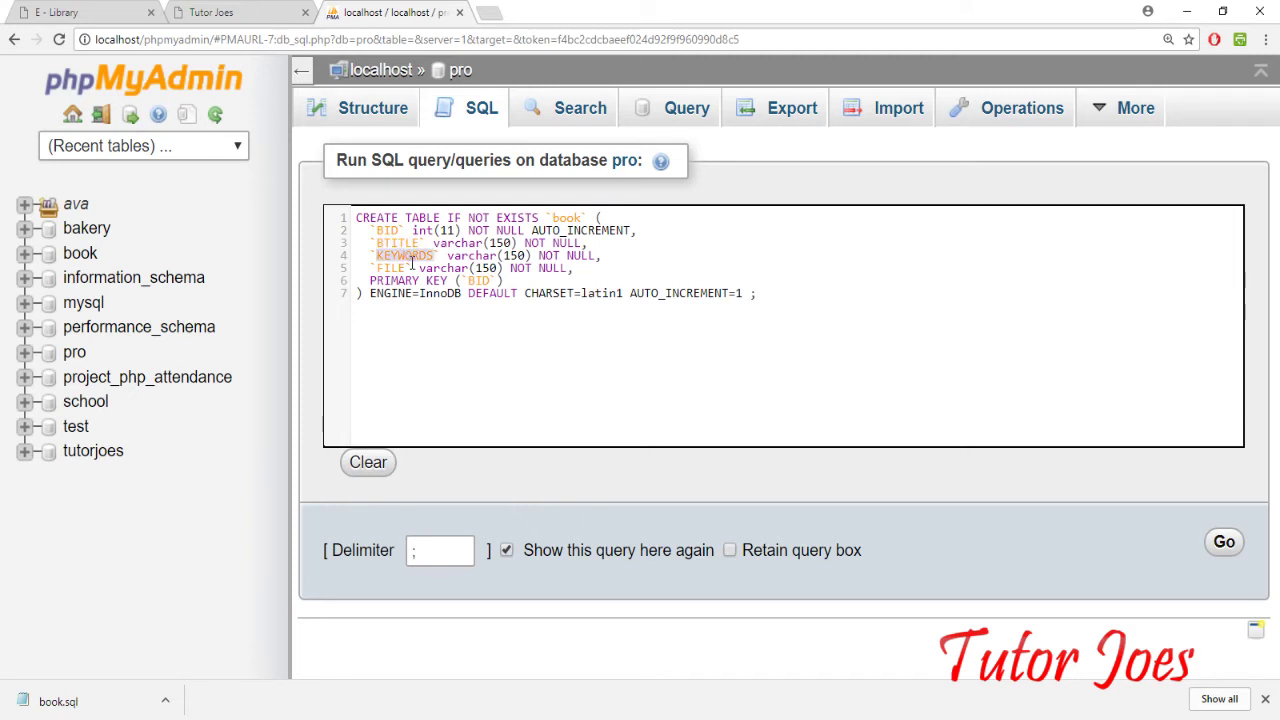
double_click(392, 268)
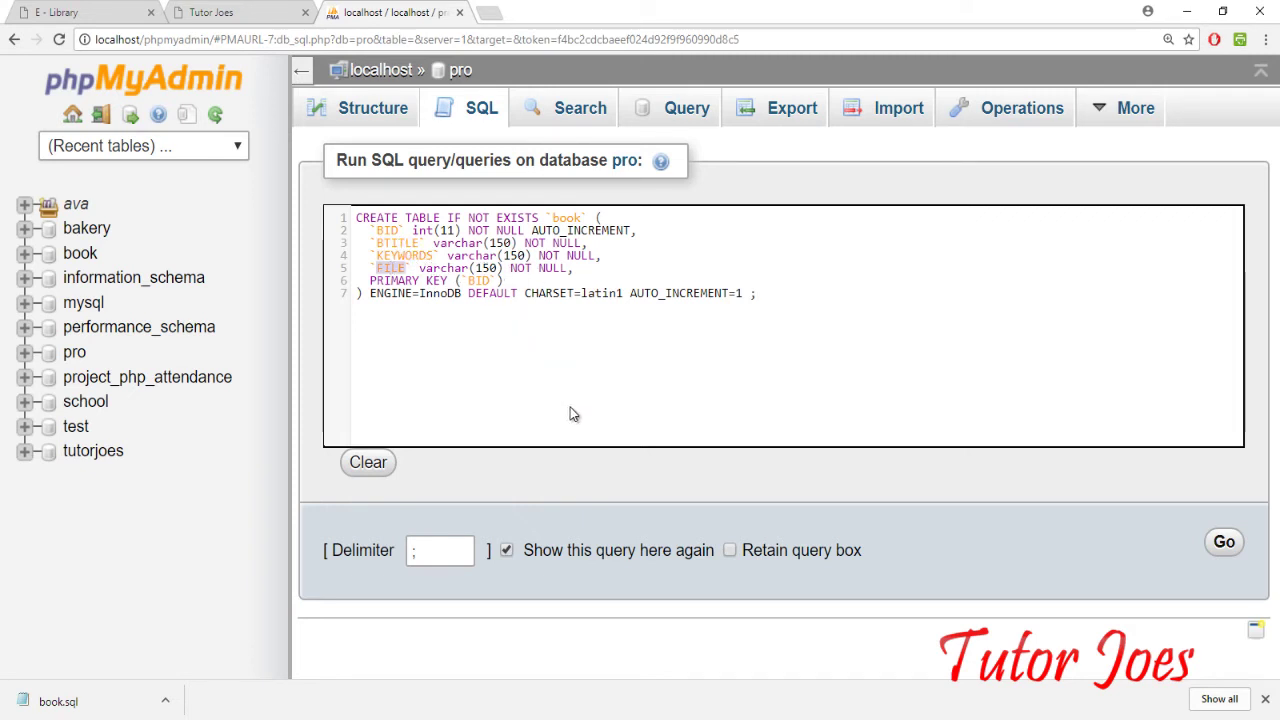
click(1224, 545)
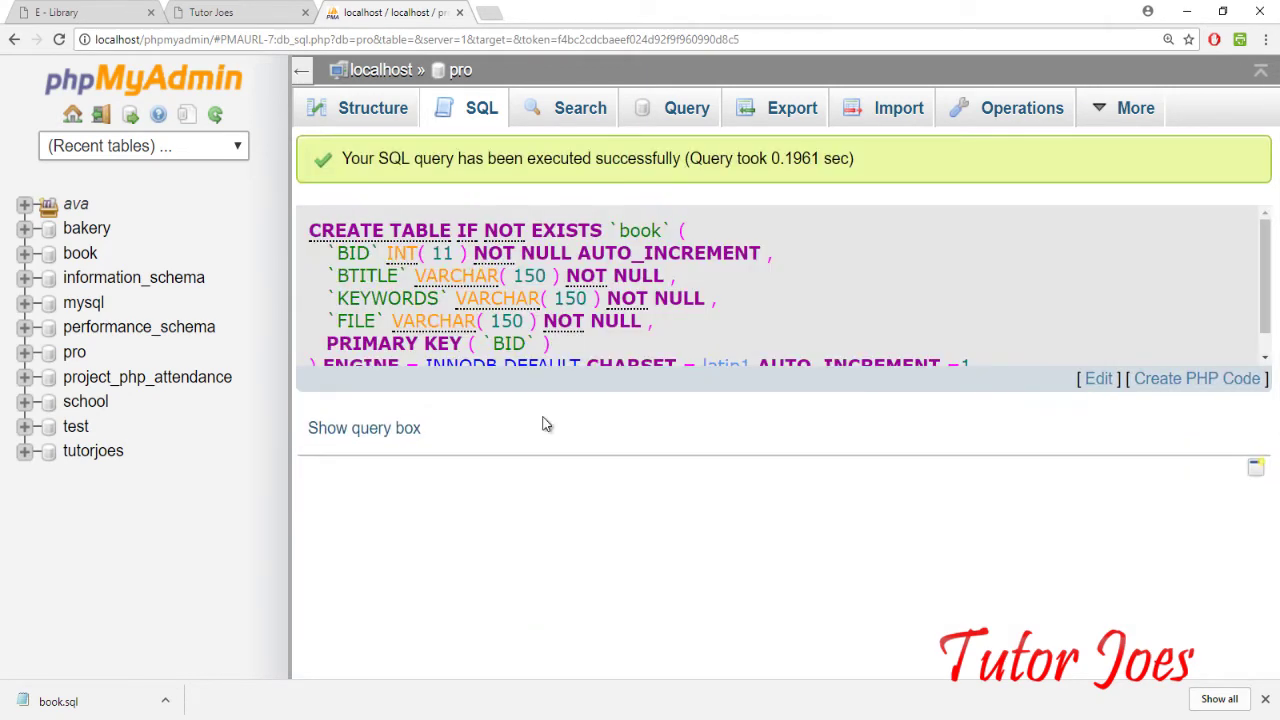
click(478, 112)
- Copy the comment CREATE TABLE statement from book.sql into pro's SQL box
key(alt+Tab)
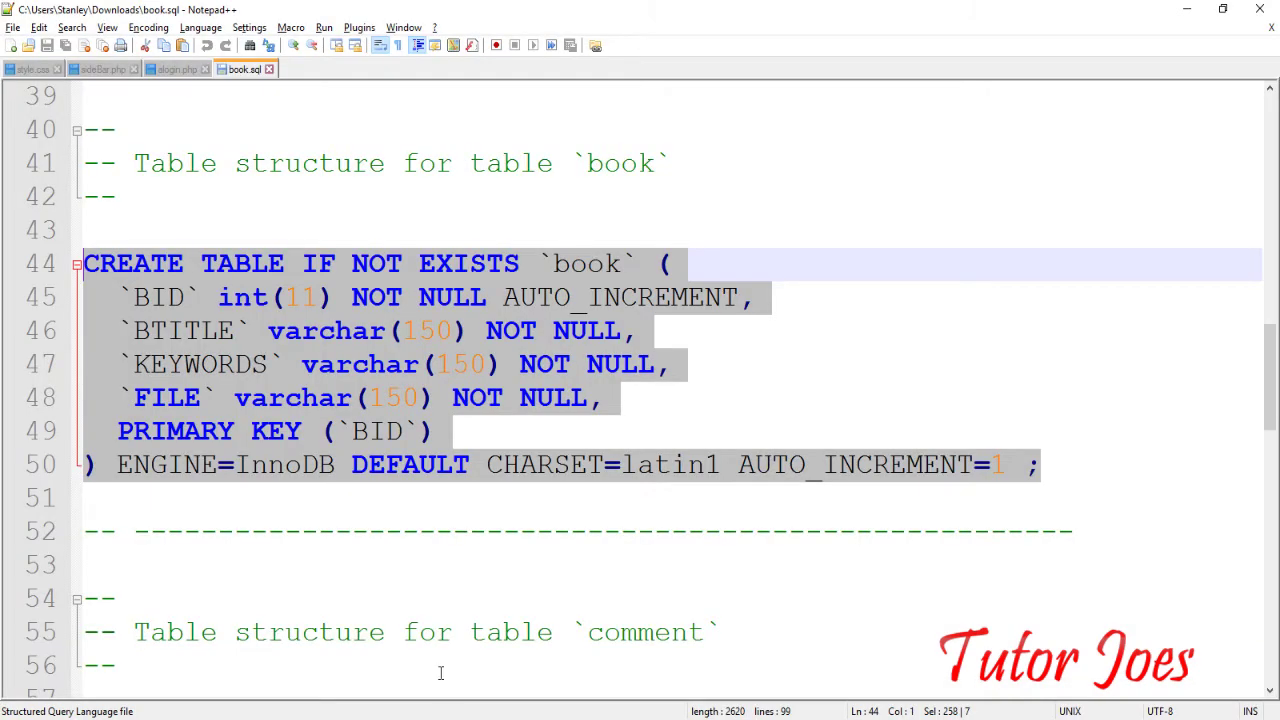
scroll(420, 590, down, 4)
scroll(267, 390, down, 1)
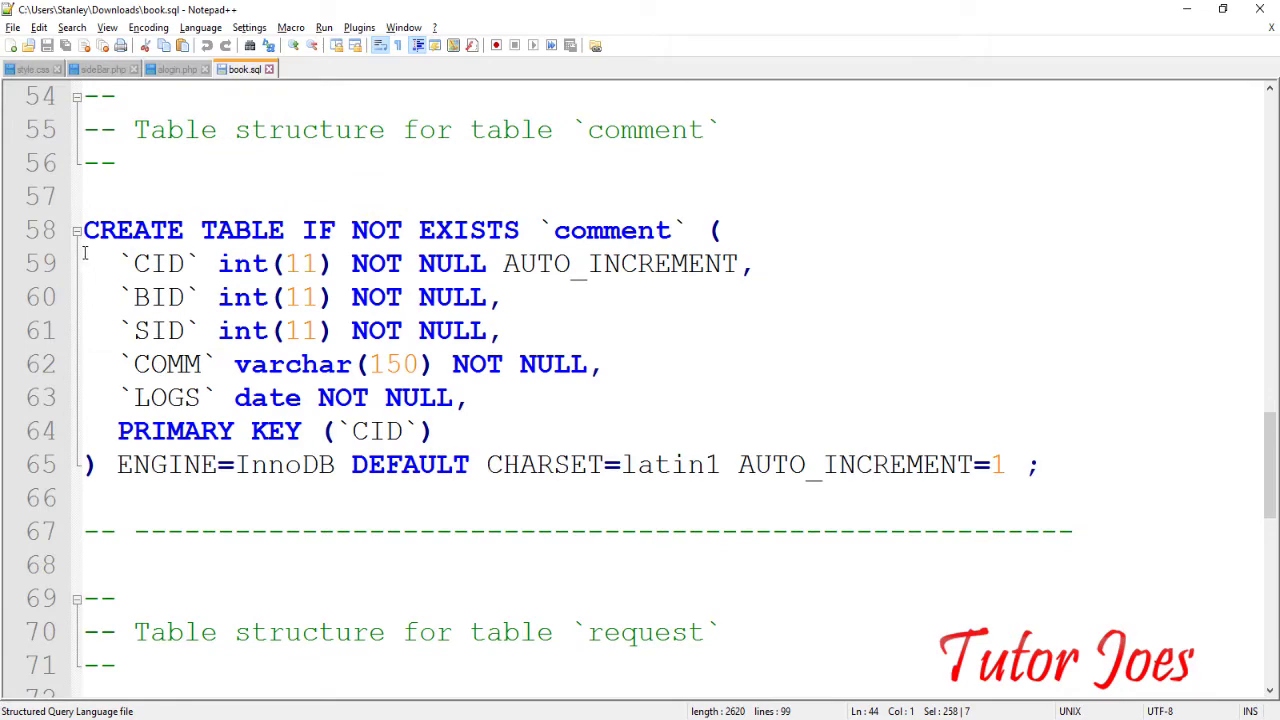
drag(84, 196, 110, 493)
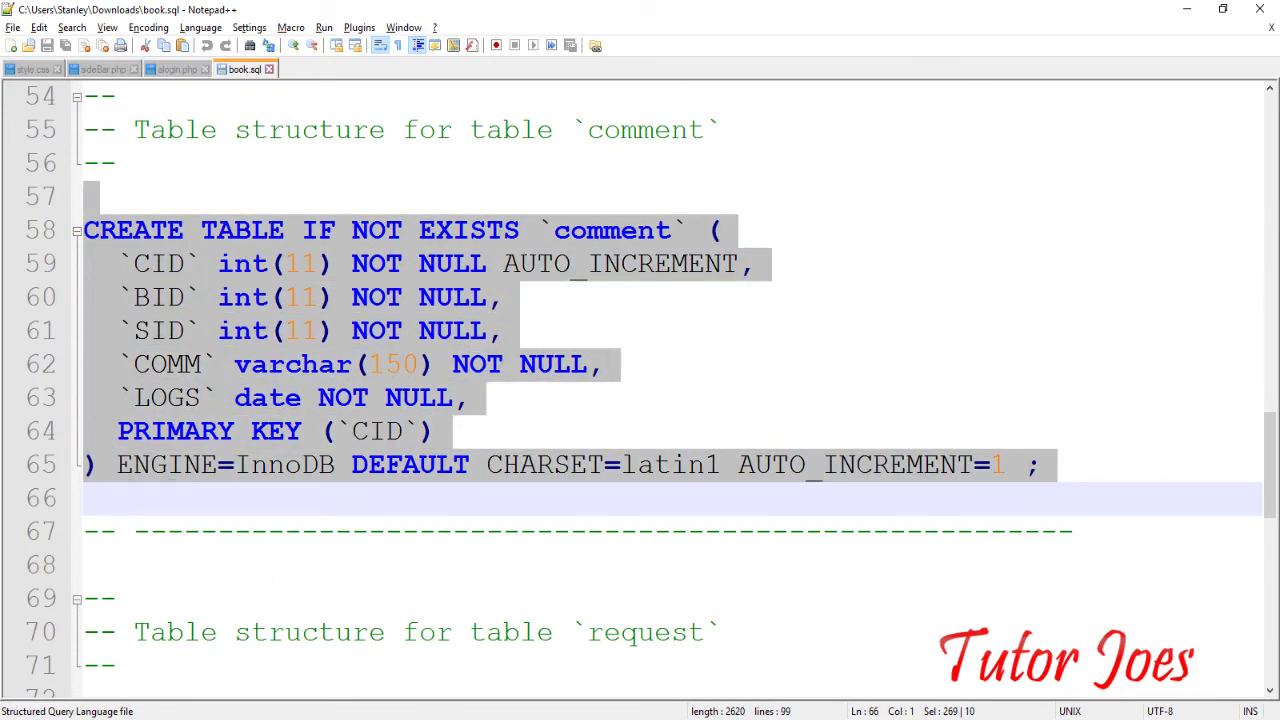
key(alt+Tab)
text(CREATE TABLE IF NOT EXISTS `comment` (   `CID` int(11) NOT NULL AUTO_INCREMENT,   `BID` int(11) NOT NULL,   `SID` int(11) NOT NULL,   `COMM` varchar(150) NOT NULL,   `LOGS` date NOT NULL,   PRIMARY KEY (`CID`) ) ENGINE=InnoDB DEFAULT CHARSET=latin1 AUTO_INCREMENT=1 ;)
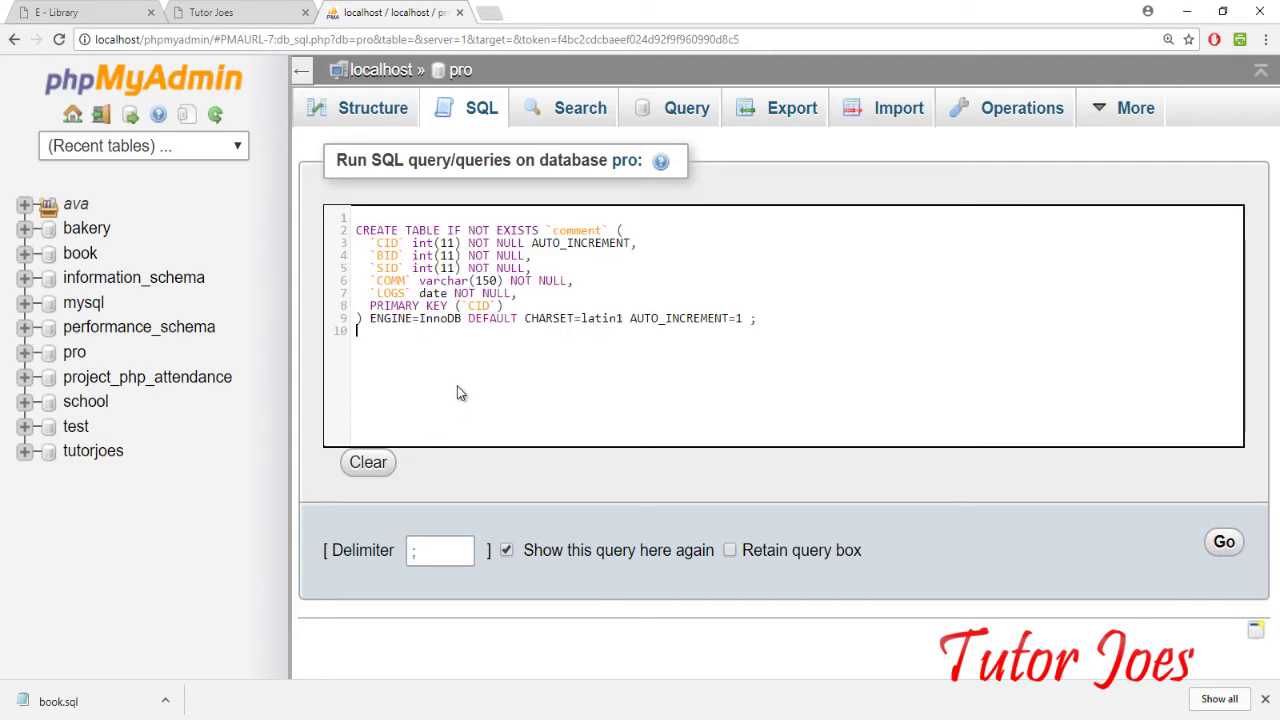
- Review the CID, BID, SID, COMM and LOGS columns, then run the query
double_click(386, 244)
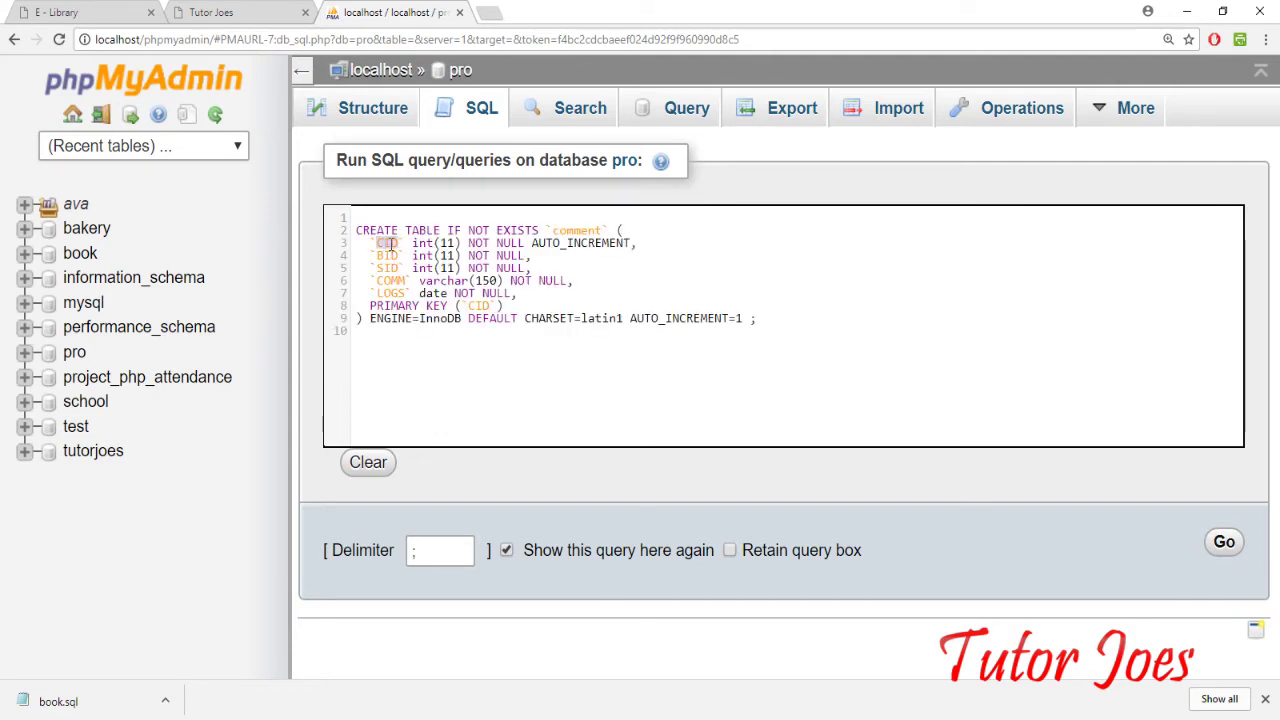
double_click(395, 256)
double_click(392, 269)
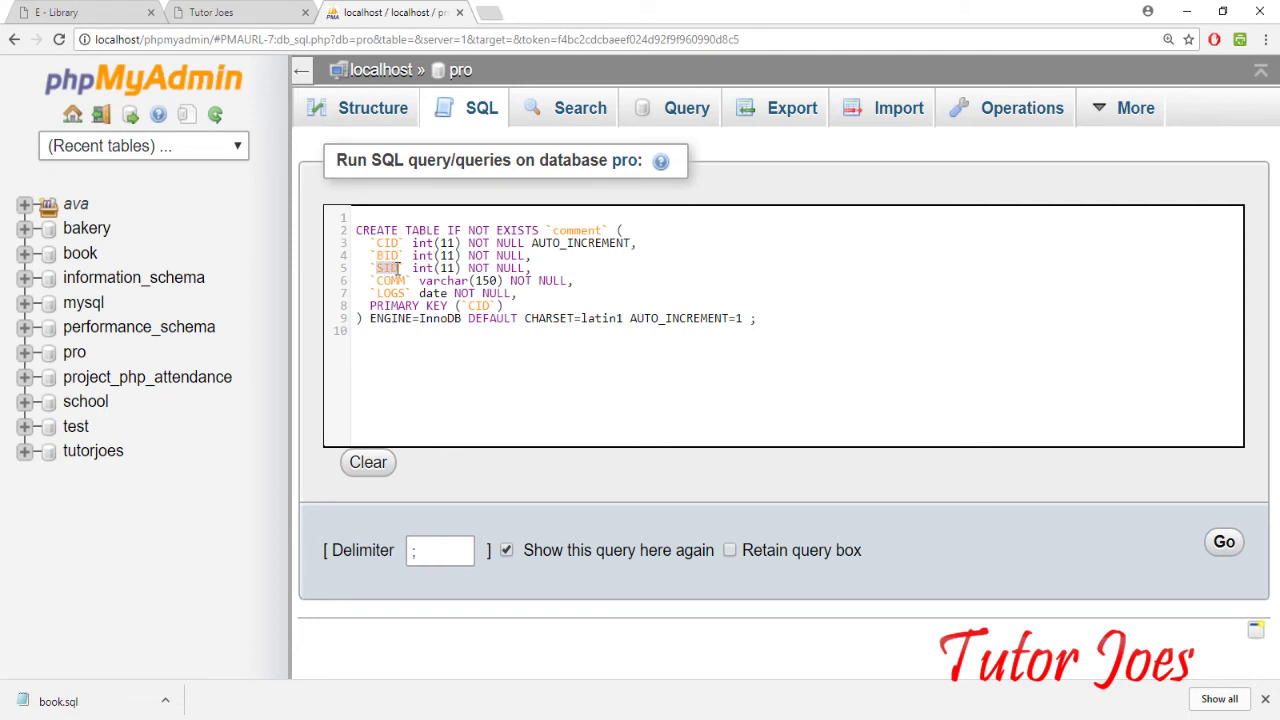
double_click(394, 281)
click(391, 294)
double_click(390, 293)
click(1226, 546)
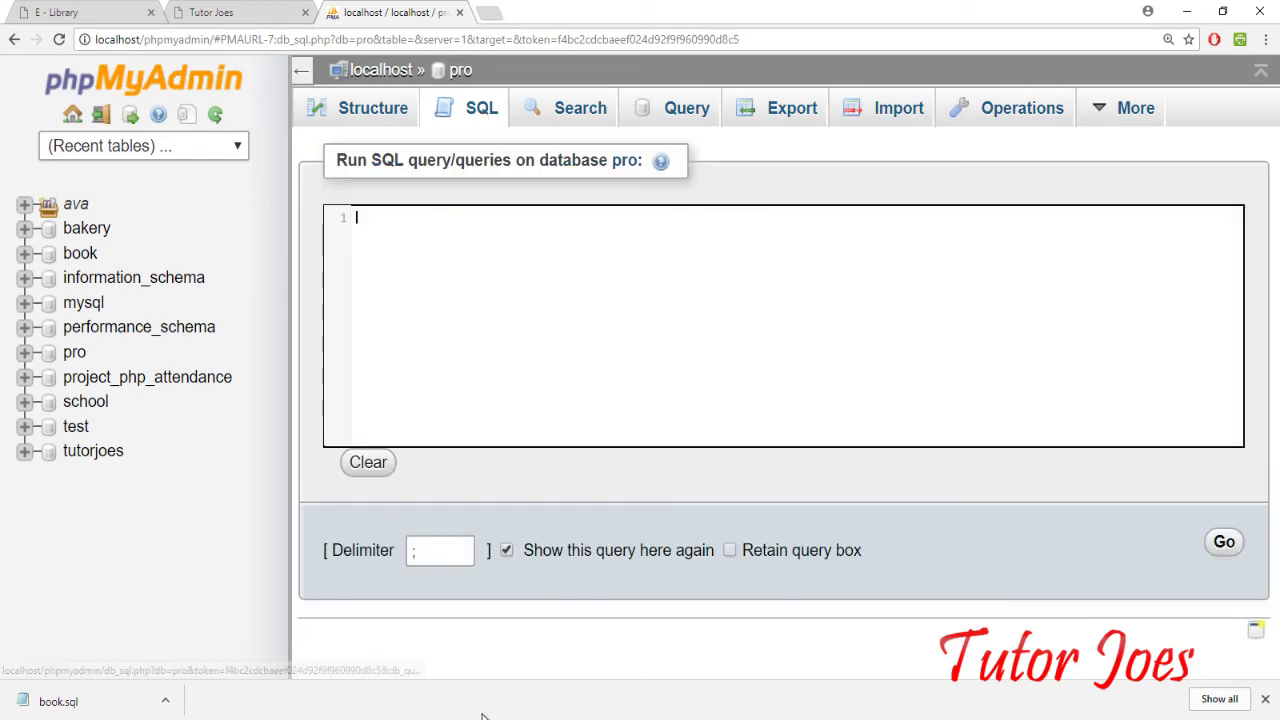
- Copy the request CREATE TABLE statement from book.sql into pro's SQL box
key(alt+Tab)
scroll(443, 552, down, 4)
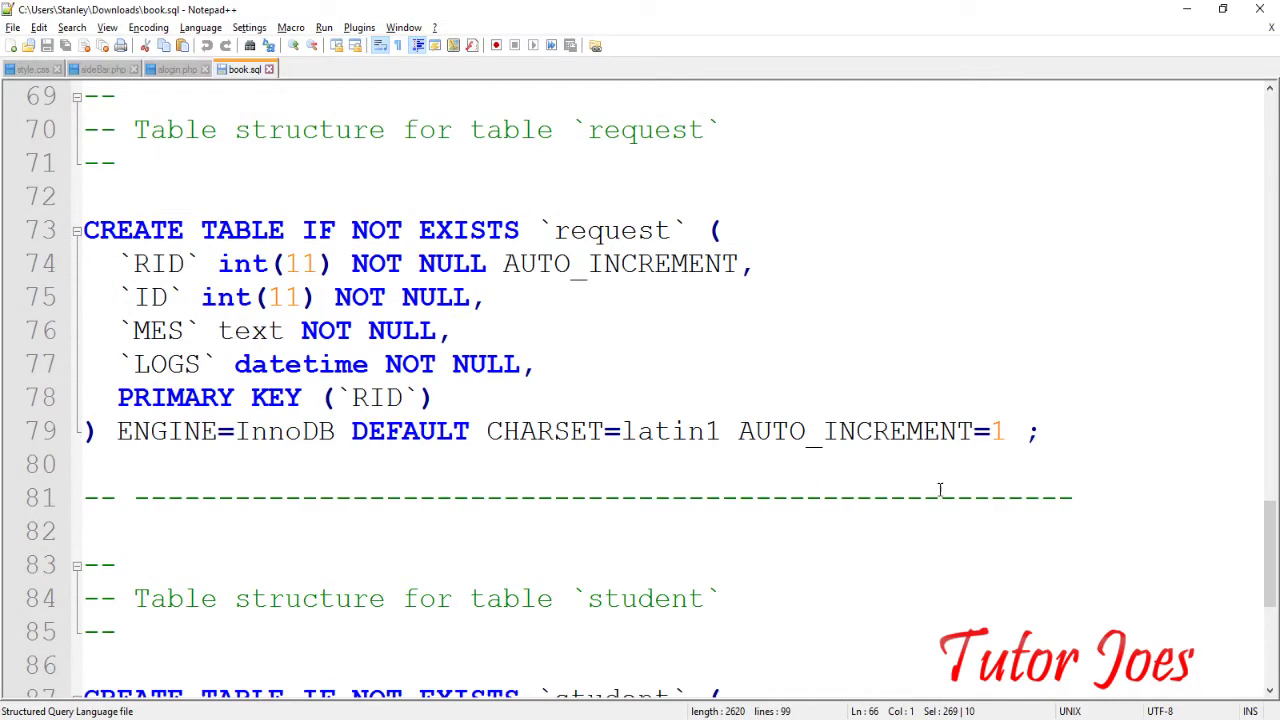
drag(1068, 443, 45, 235)
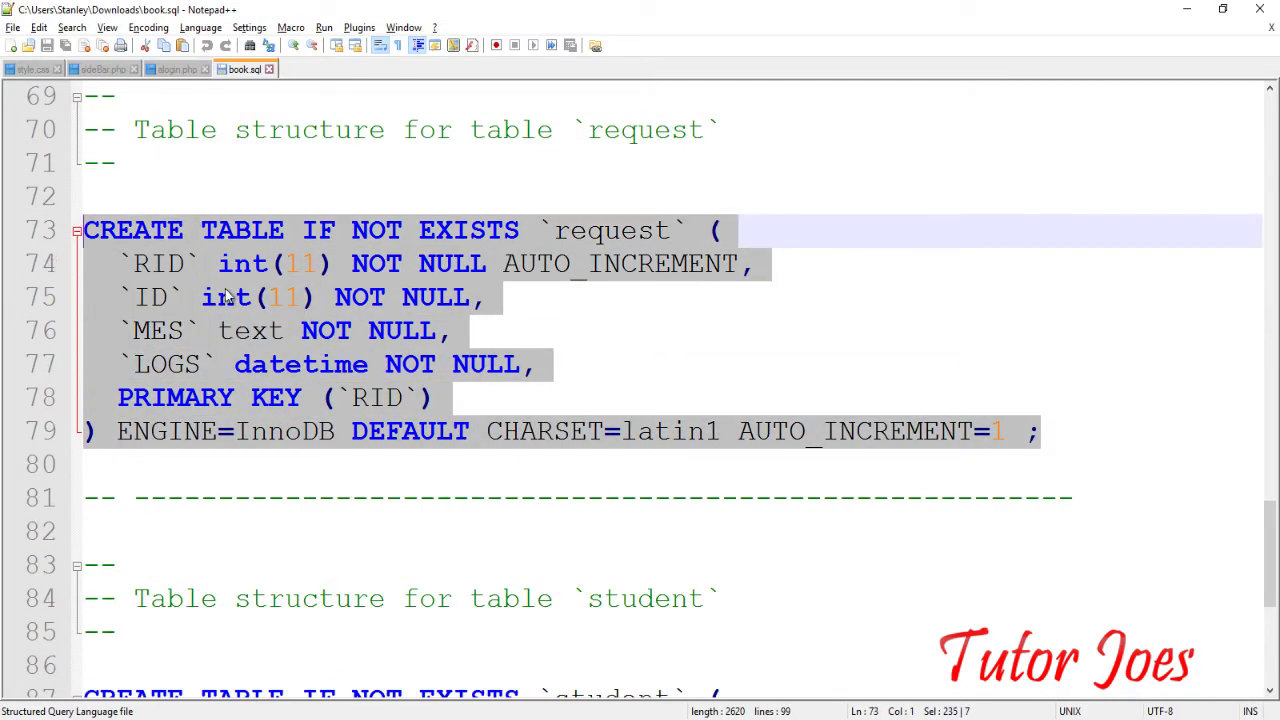
key(alt+Tab)
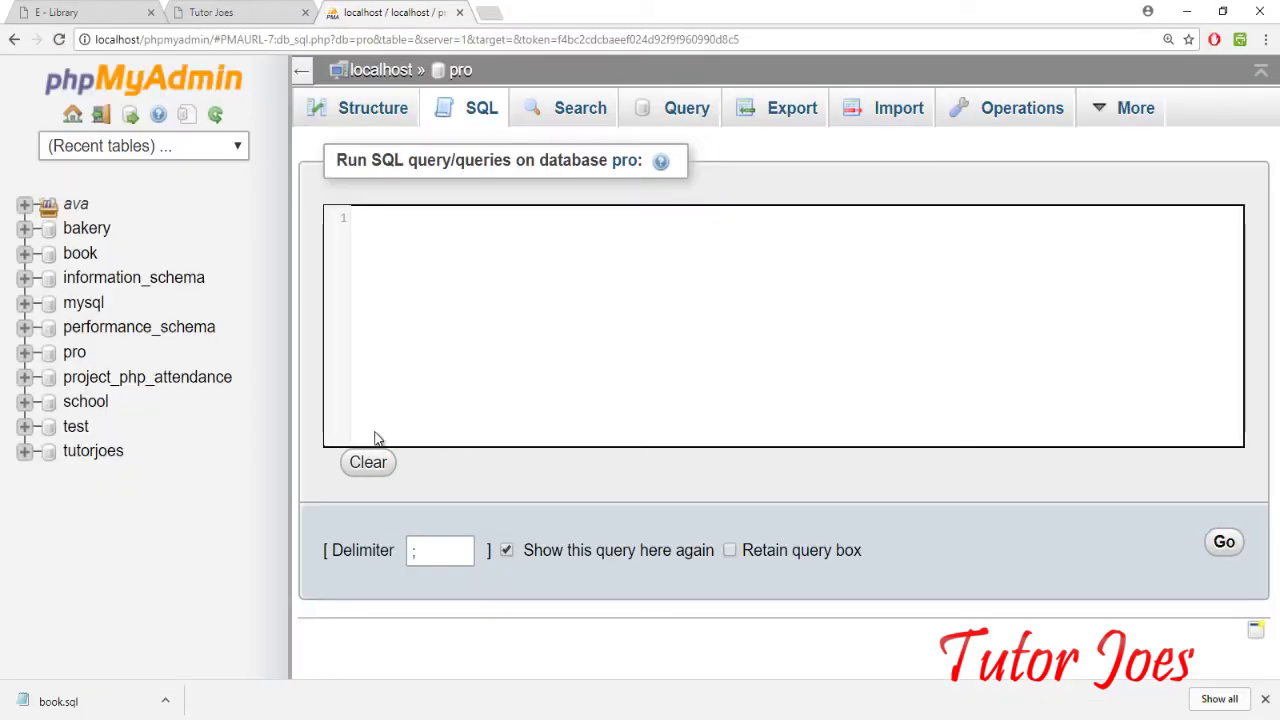
text(CREATE TABLE IF NOT EXISTS `request` (   `RID` int(11) NOT NULL AUTO_INCREMENT,   `ID` int(11) NOT NULL,   `MES` text NOT NULL,   `LOGS` datetime NOT NULL,   PRIMARY KEY (`RID`) ) ENGINE=InnoDB DEFAULT CHARSET=latin1 AUTO_INCREMENT=1 ;)
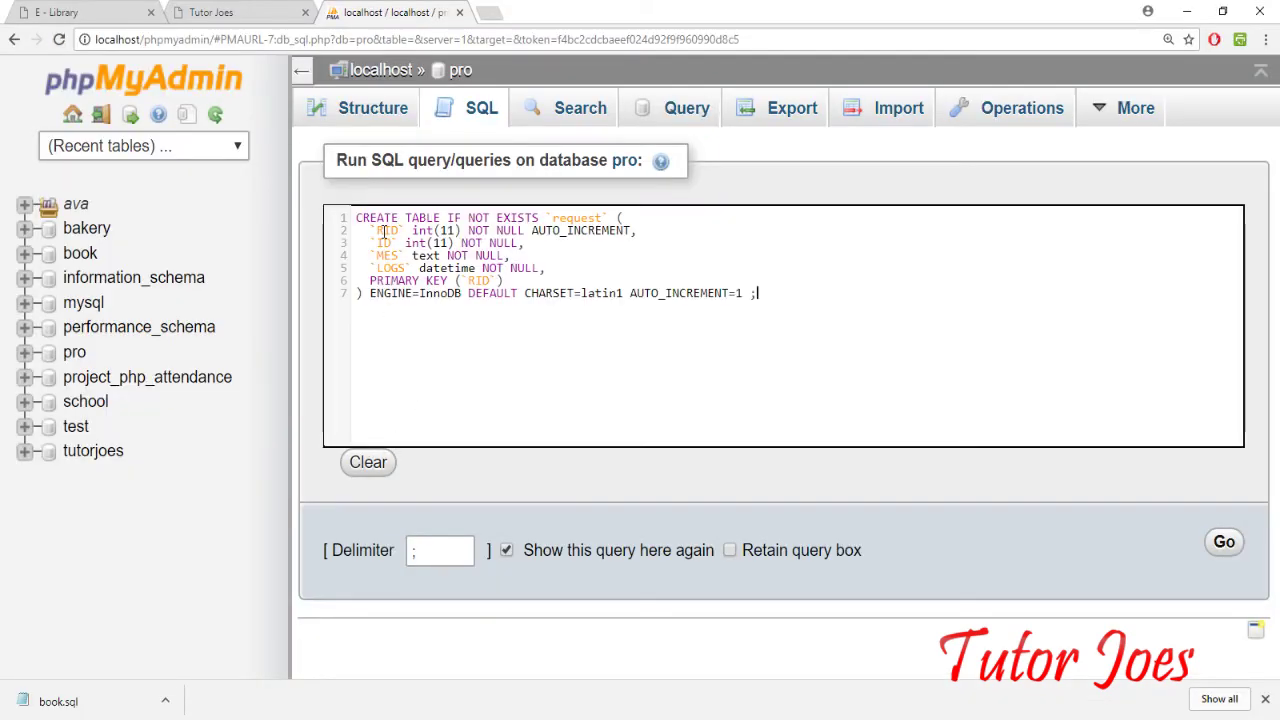
- Review the RID, ID, MES and LOGS columns and run the query
double_click(384, 230)
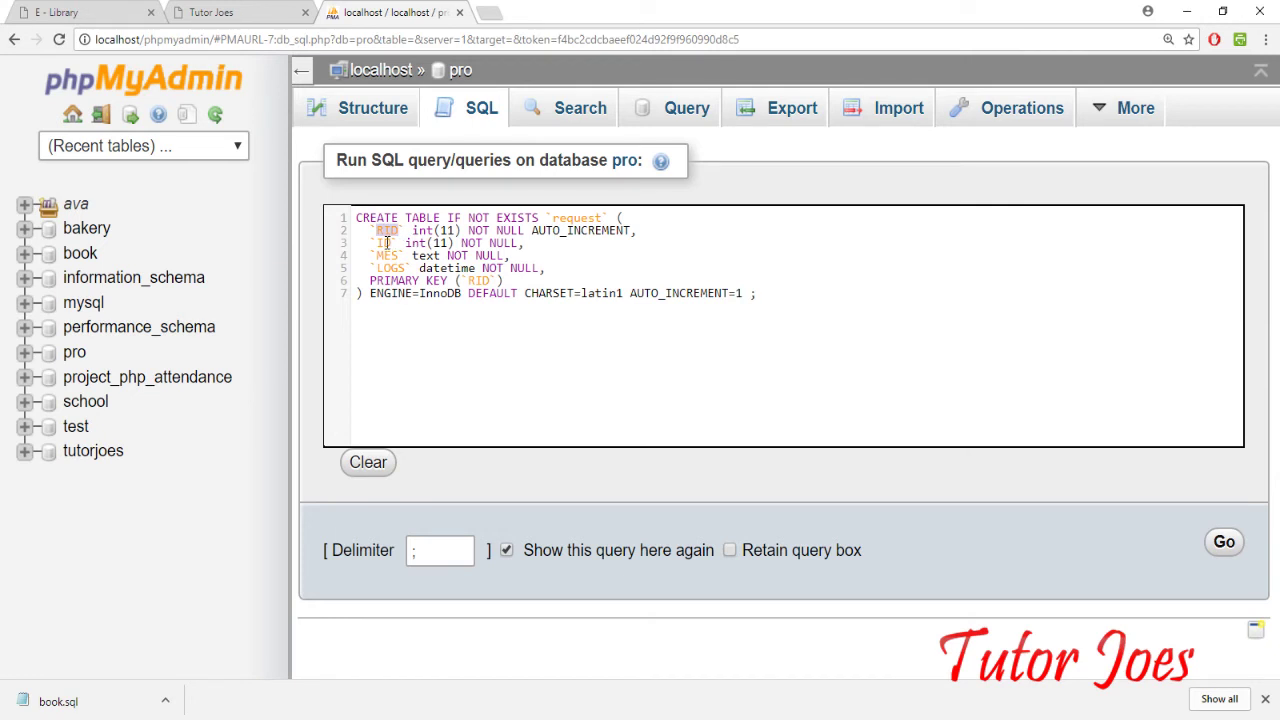
double_click(384, 243)
double_click(386, 256)
double_click(398, 268)
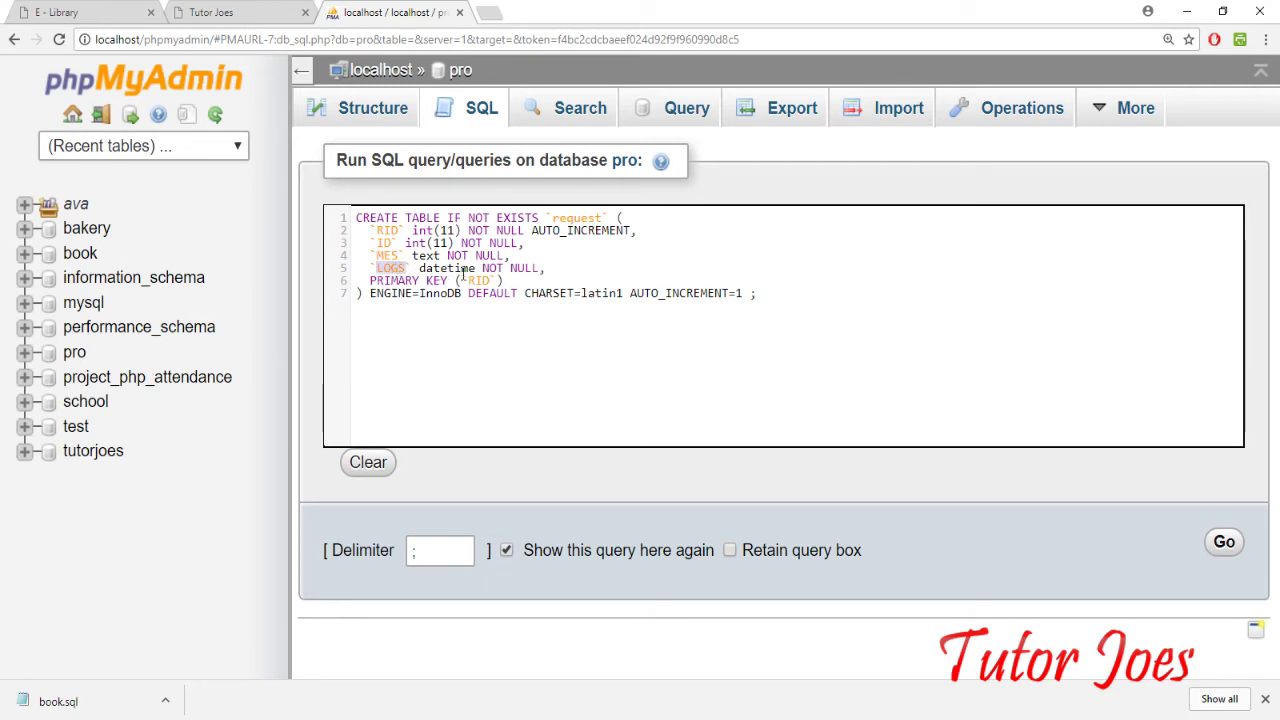
click(1223, 542)
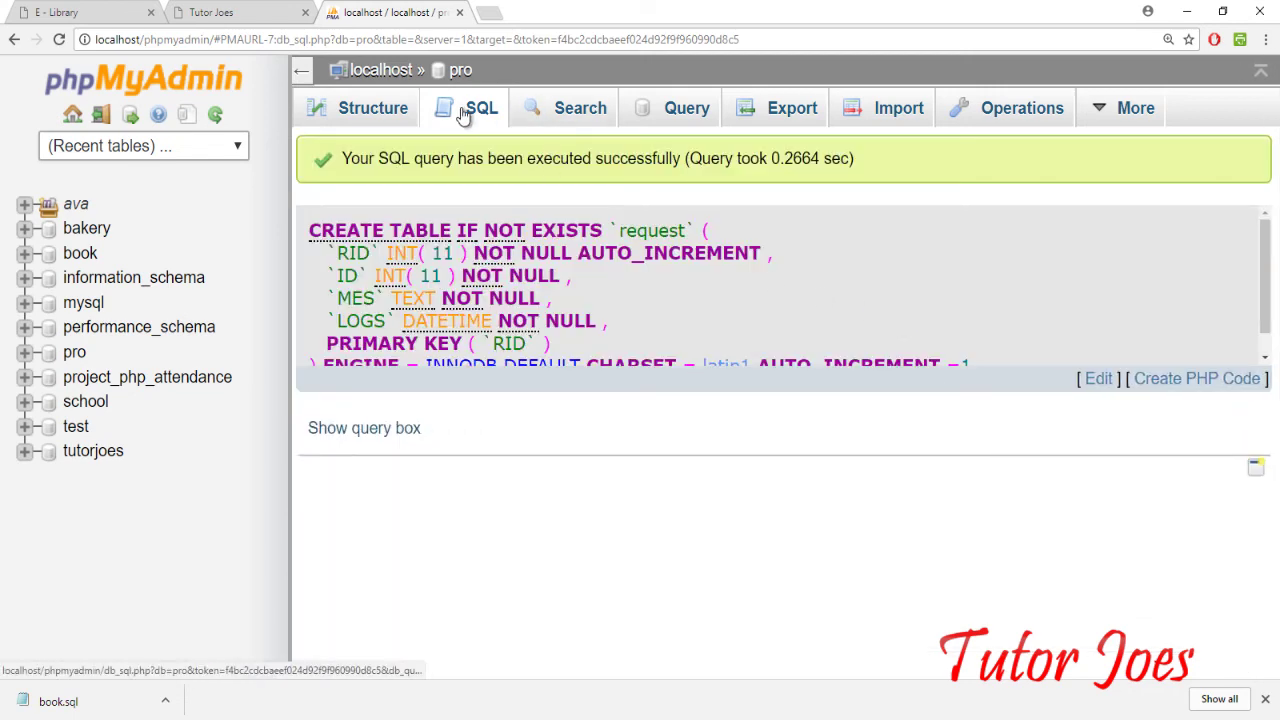
click(489, 112)
- Copy the student CREATE TABLE block from book.sql into pro's SQL box
key(alt+Tab)
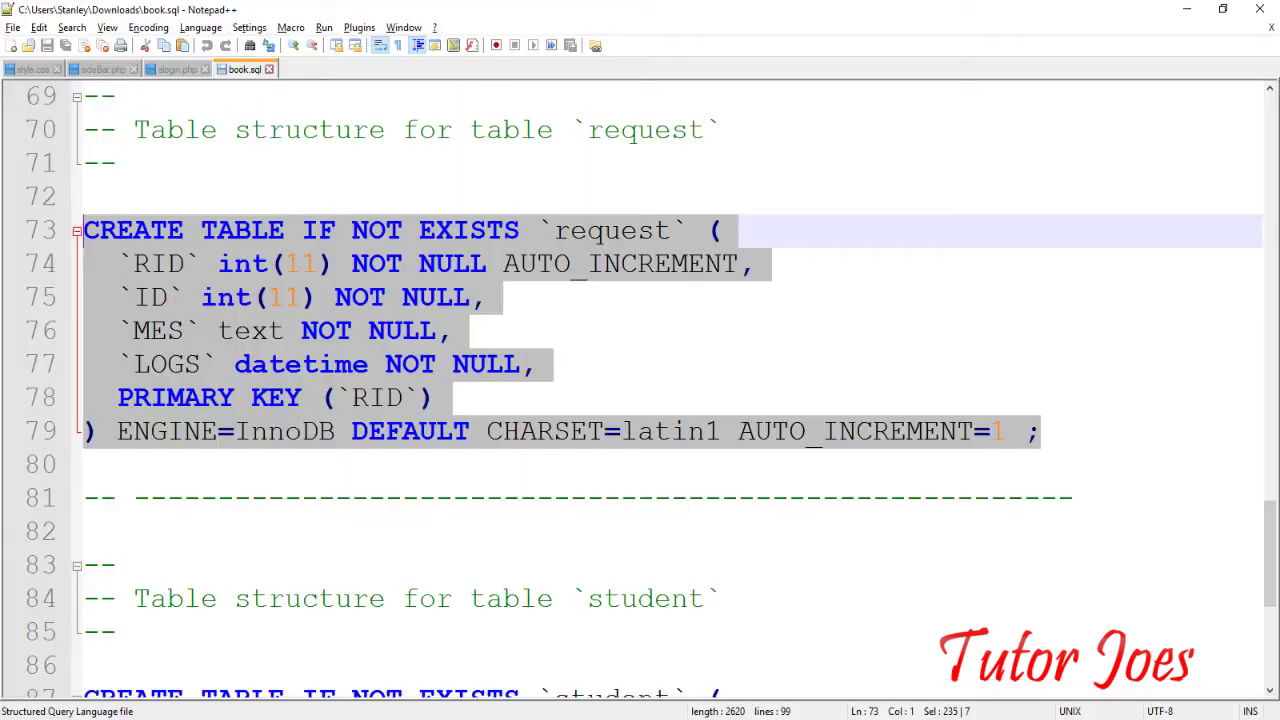
scroll(394, 481, down, 3)
scroll(561, 510, down, 1)
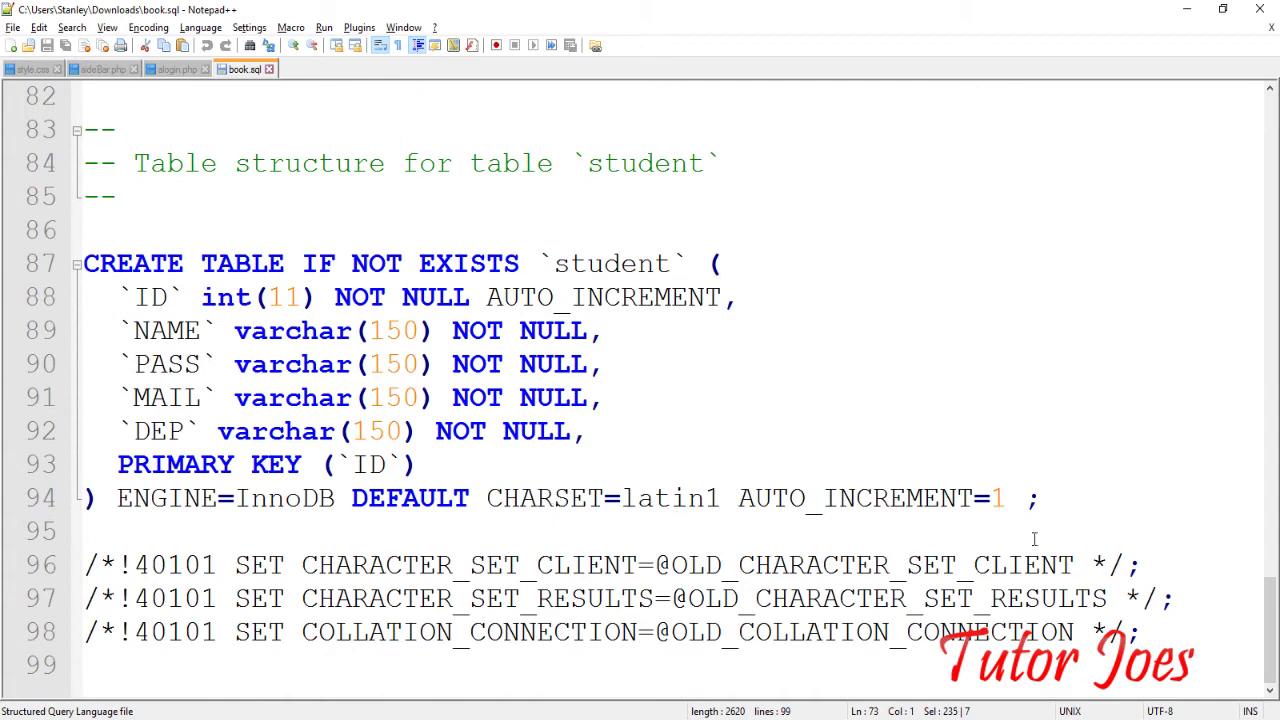
mouse_move(1040, 500)
mouse_down()
mouse_move(146, 231)
mouse_move(70, 262)
mouse_up()
key(ctrl+c)
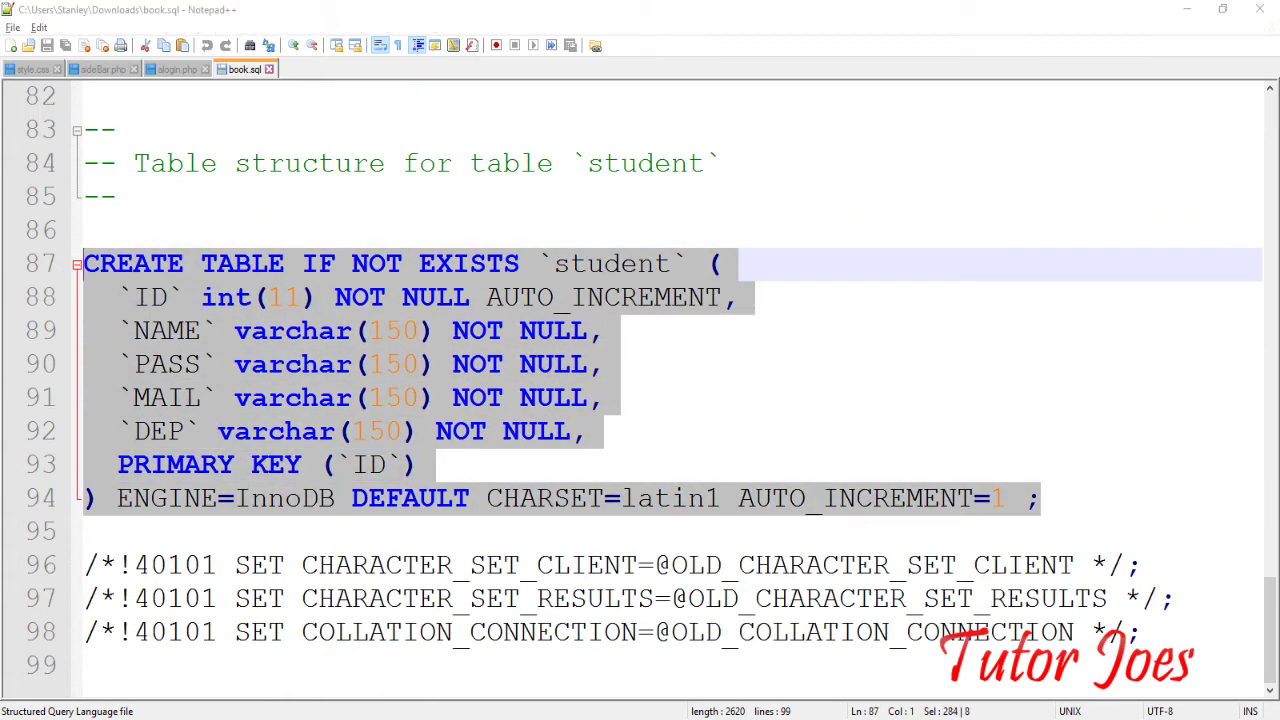
key(alt+Tab)
key(ctrl+v)
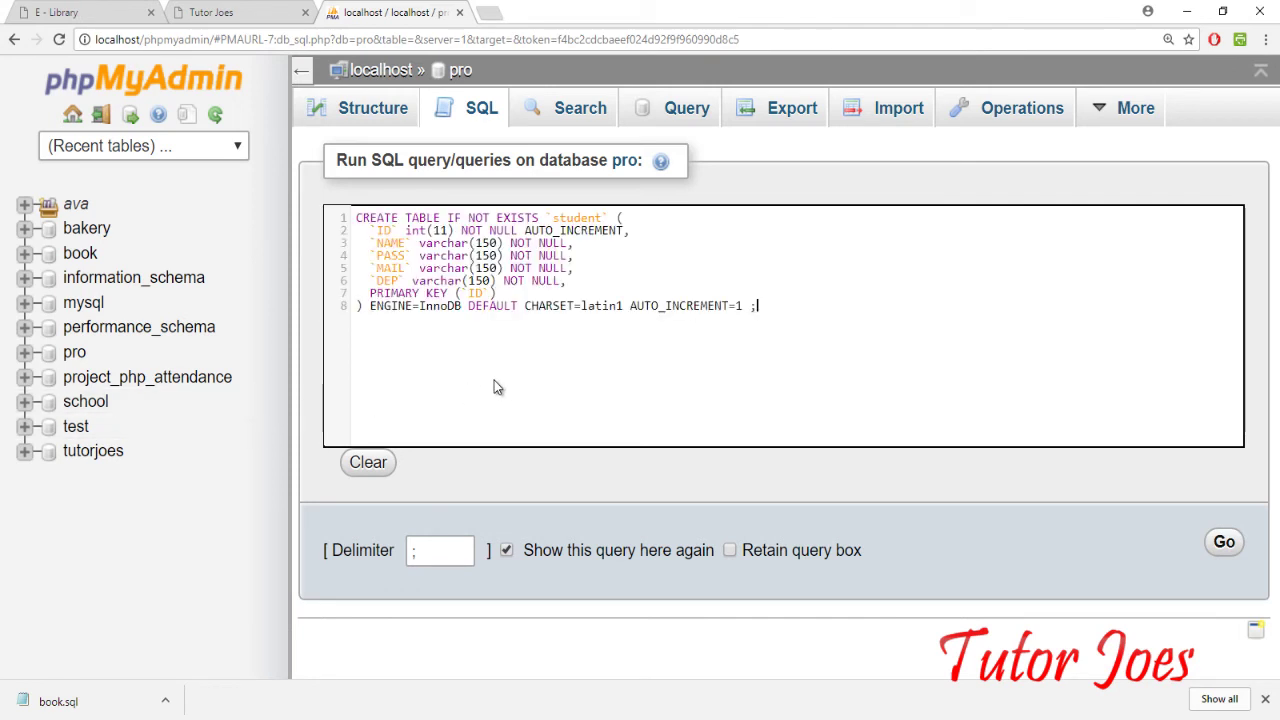
- Review the student table name, MAIL and DEP columns, then run the query
double_click(566, 217)
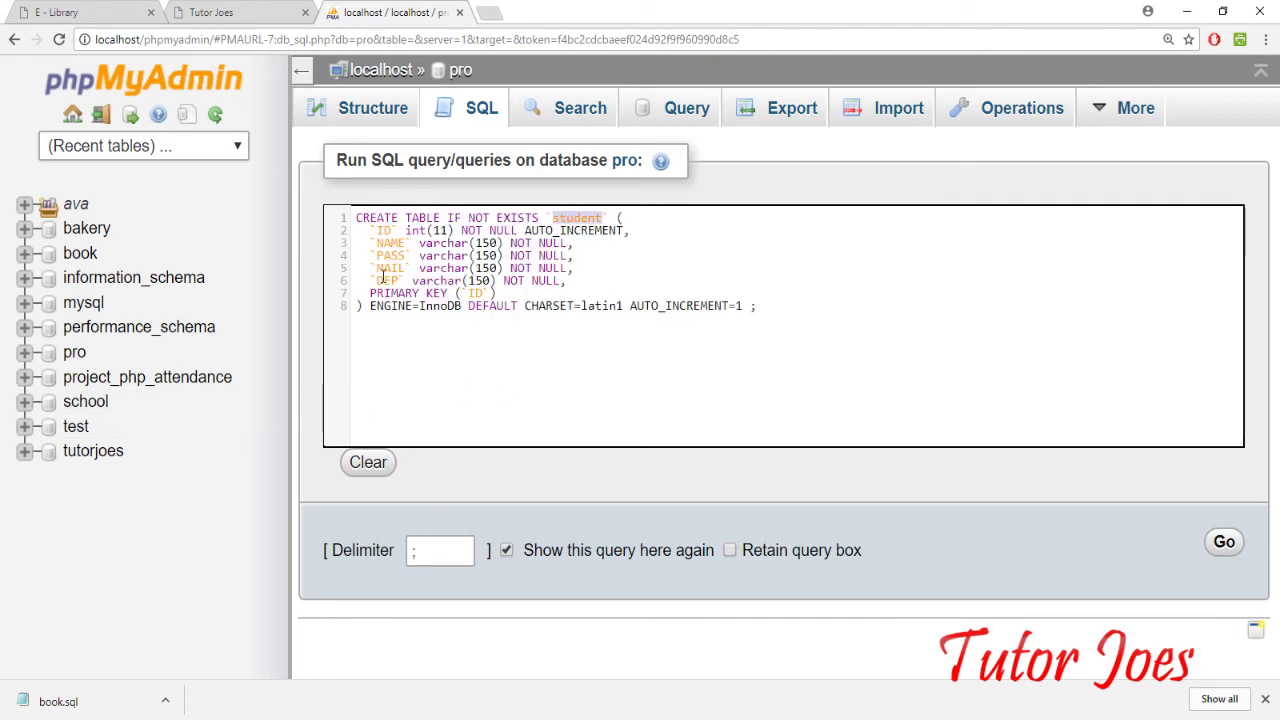
click(385, 230)
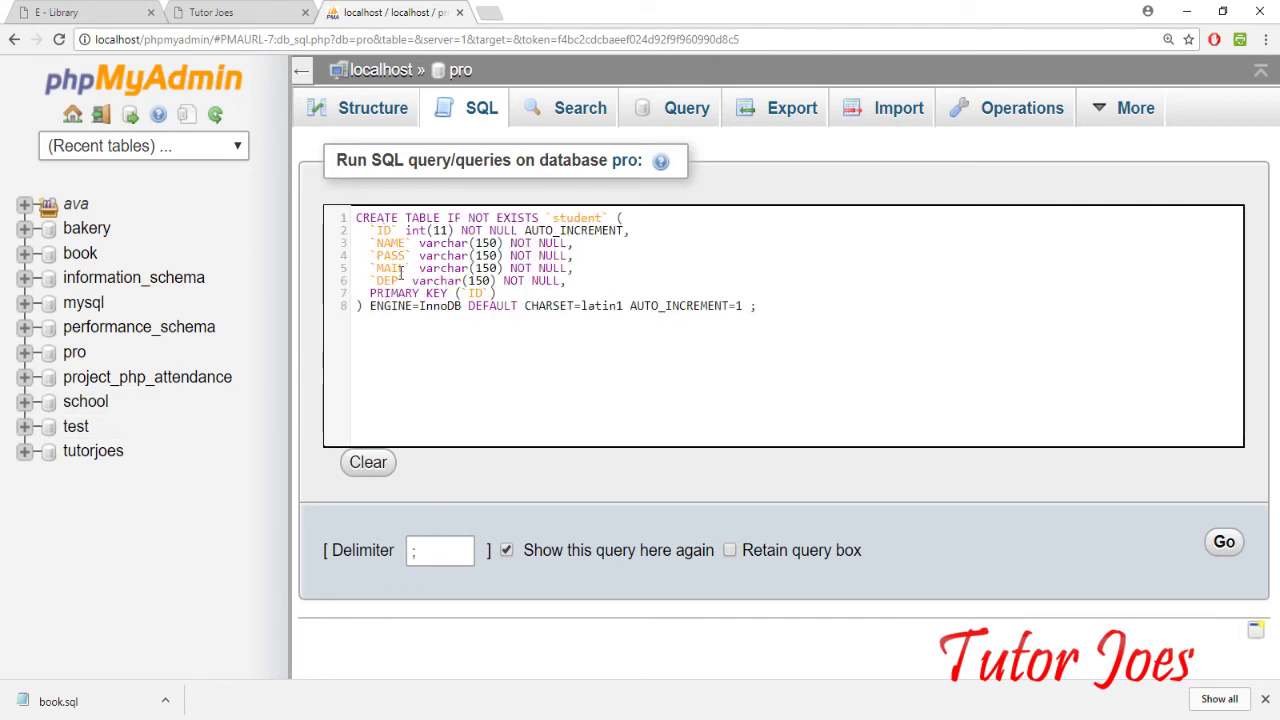
double_click(390, 268)
double_click(391, 281)
click(1224, 542)
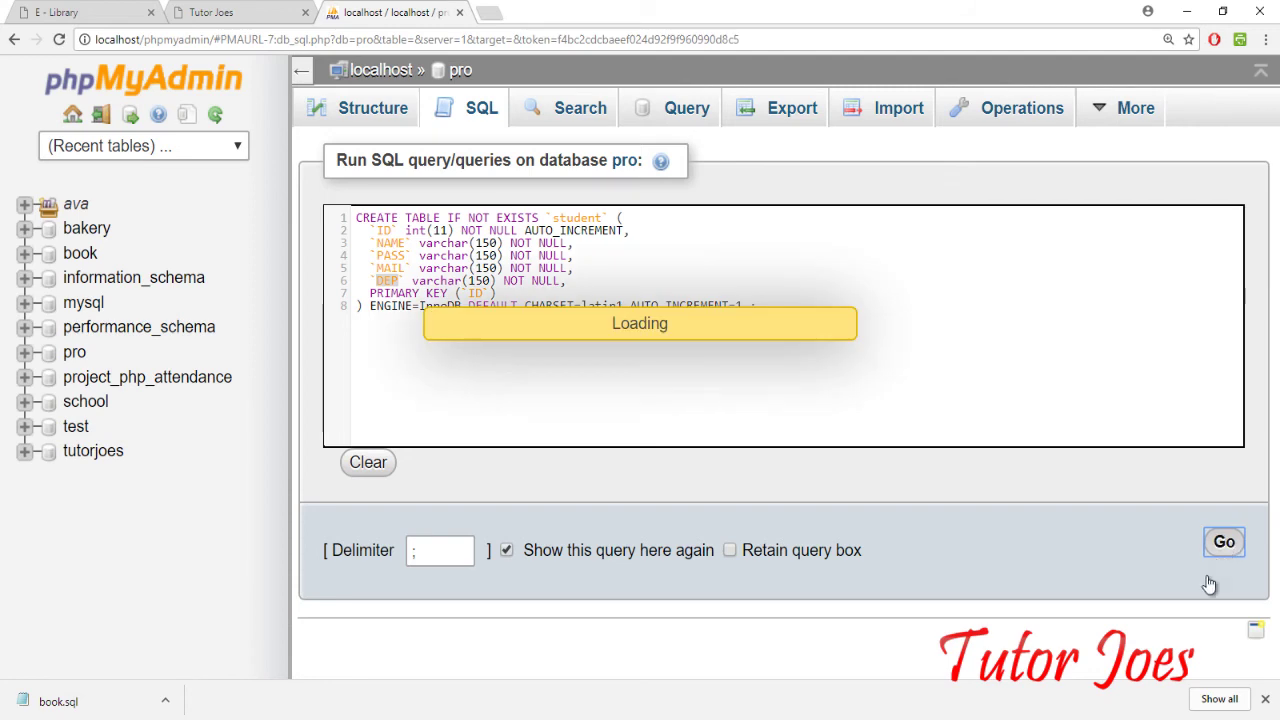
- Insert a row into the admin table with ANAME 'admin' and a password, then browse the table to confirm it
click(394, 118)
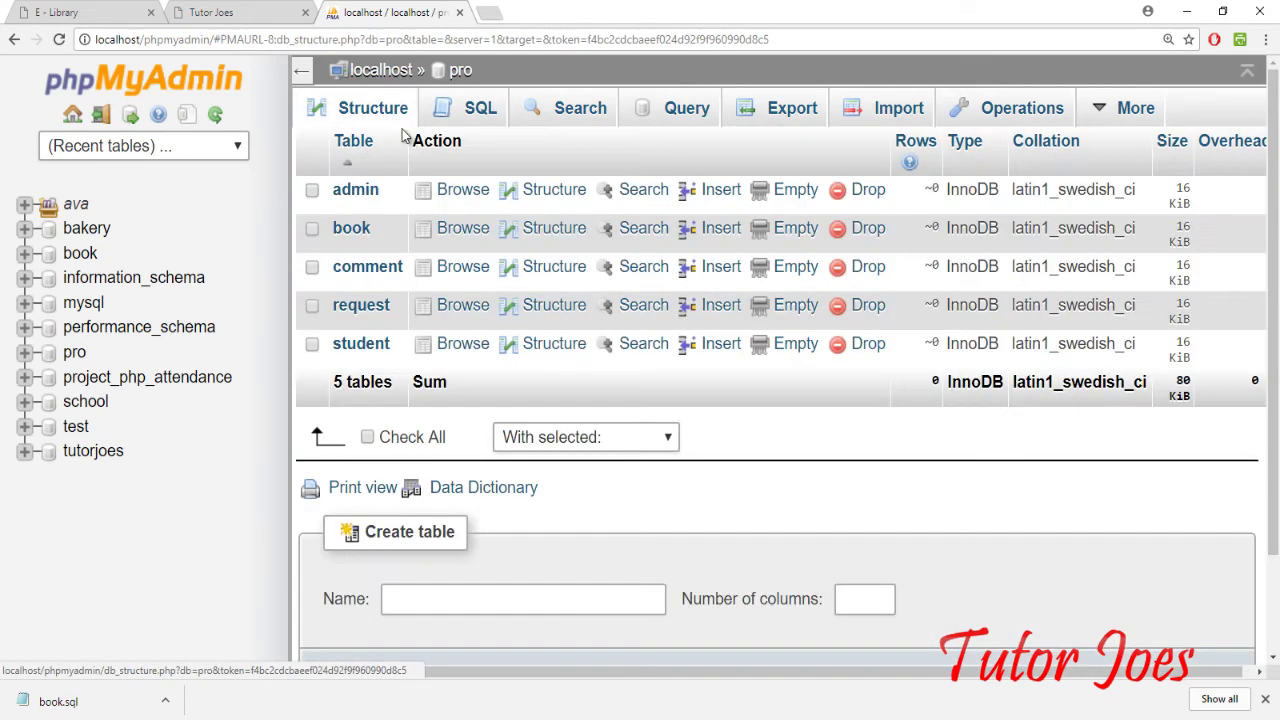
click(366, 193)
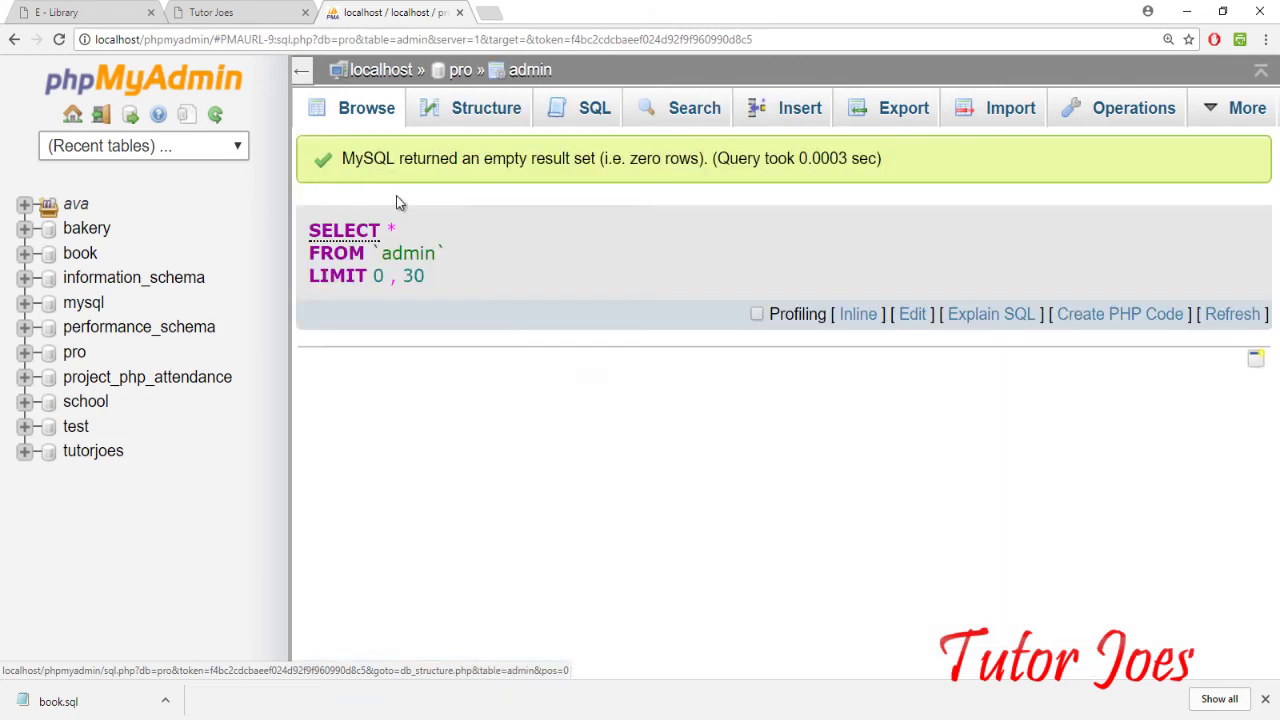
click(801, 127)
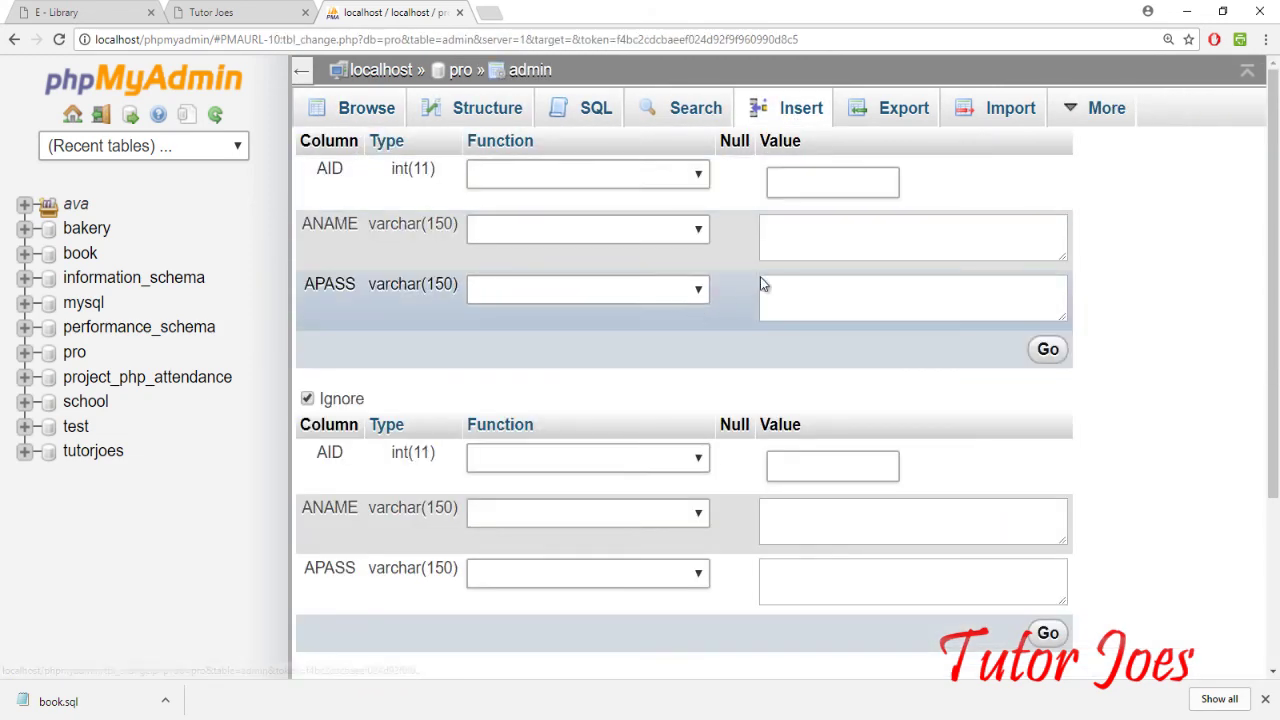
click(800, 220)
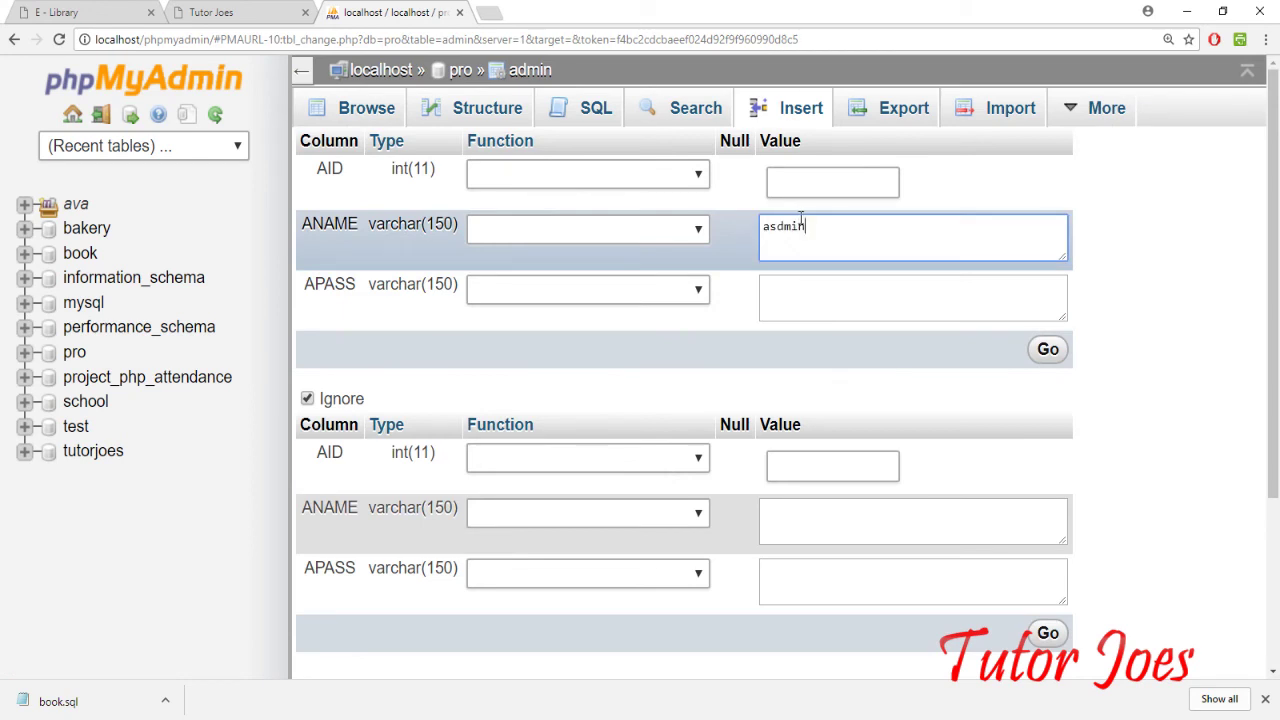
text(min)
key(Tab)
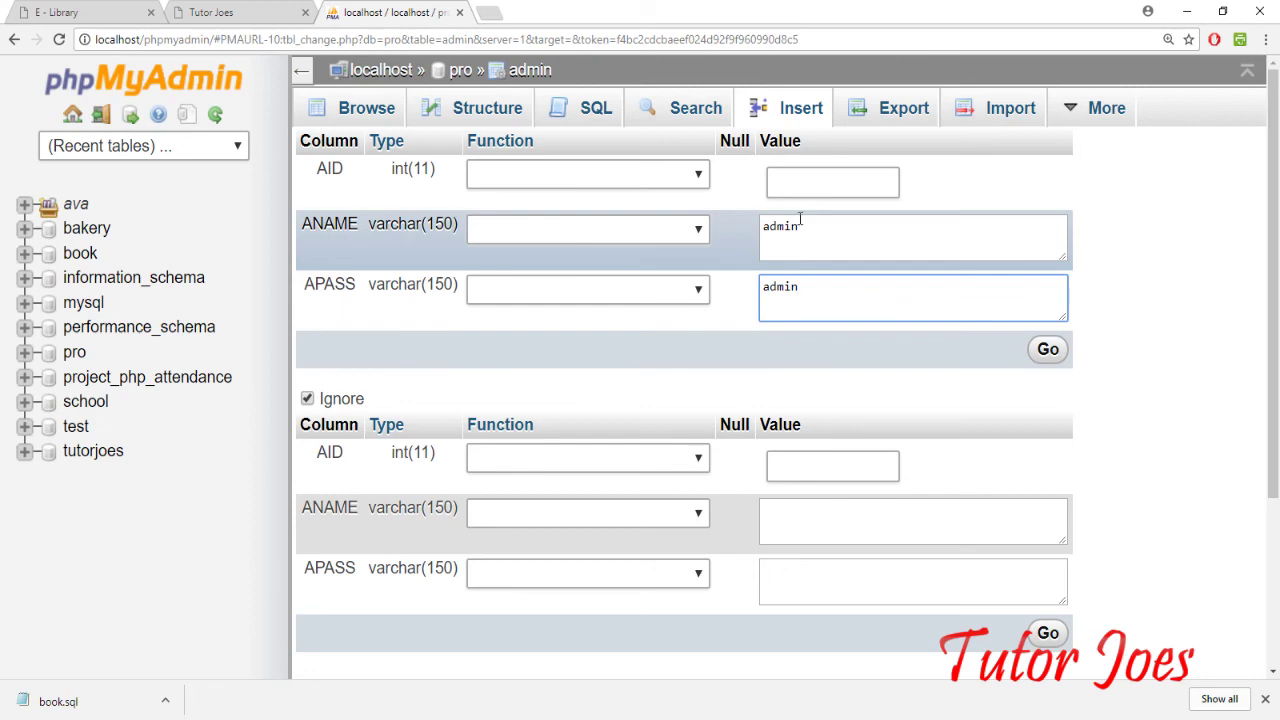
click(1047, 349)
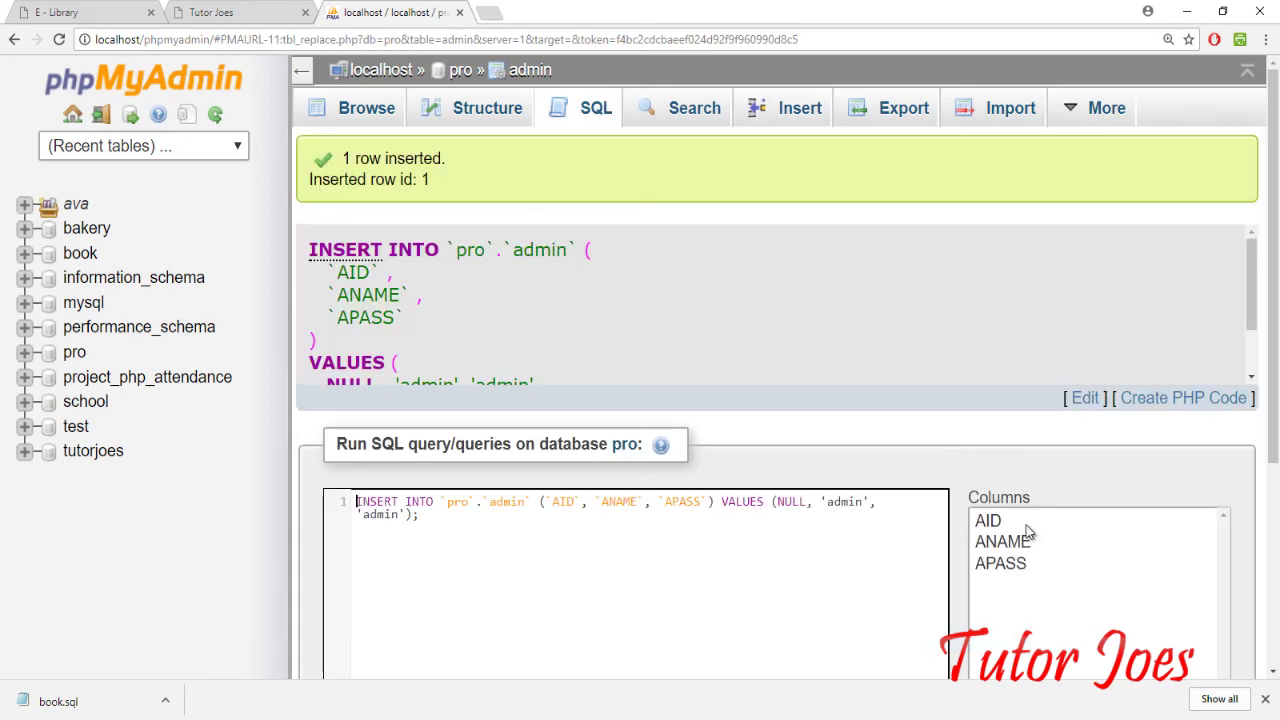
click(385, 112)
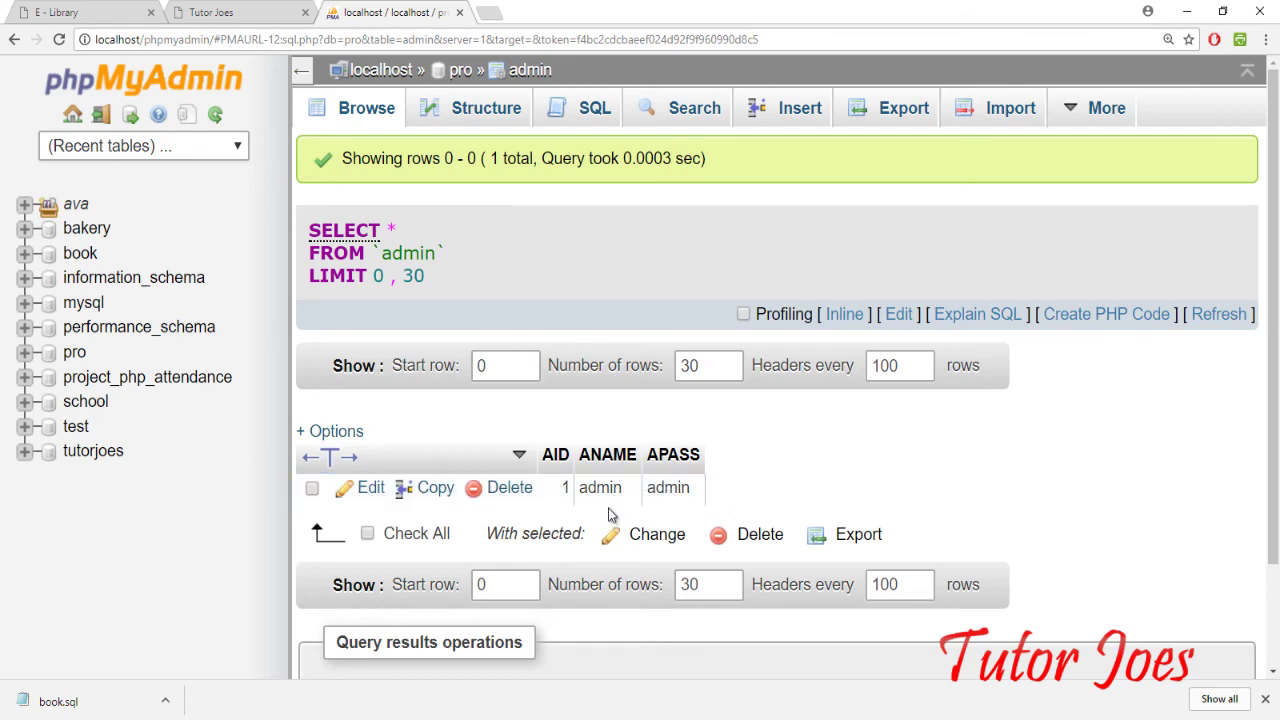
- Return to the pro table list with its five tables, then close book.sql and minimize Notepad++
click(454, 76)
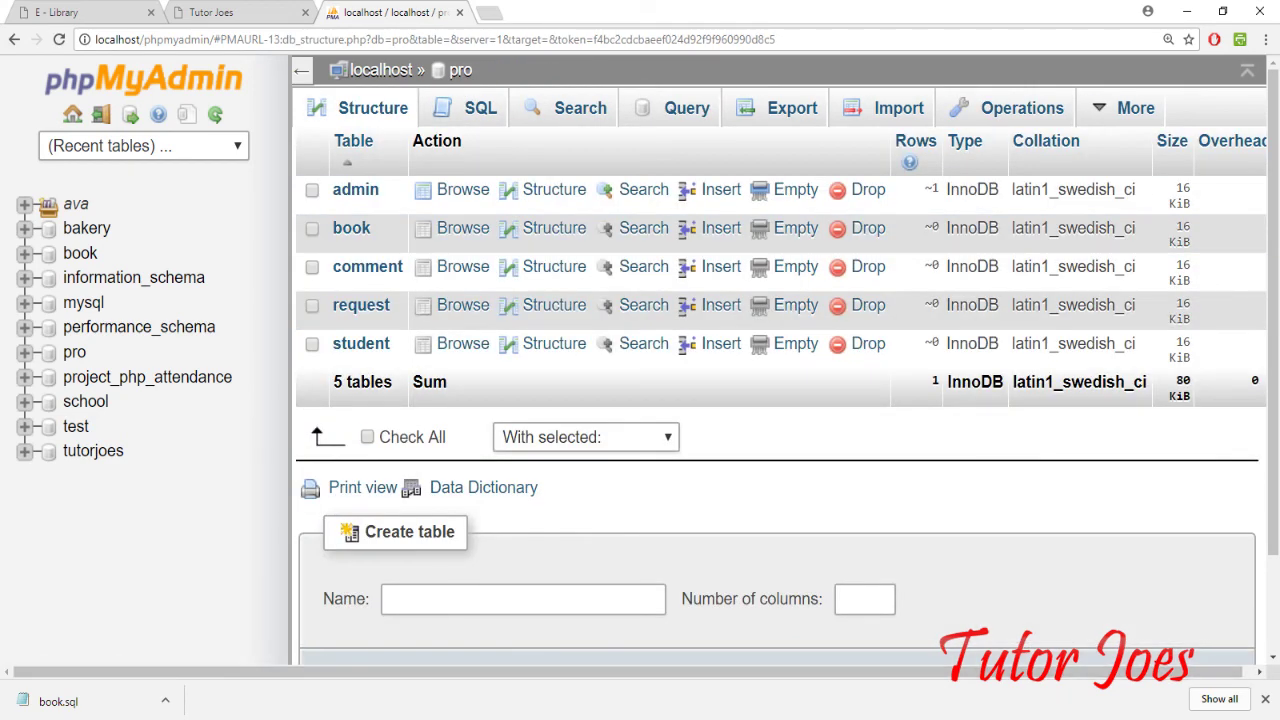
scroll(651, 518, up, 10)
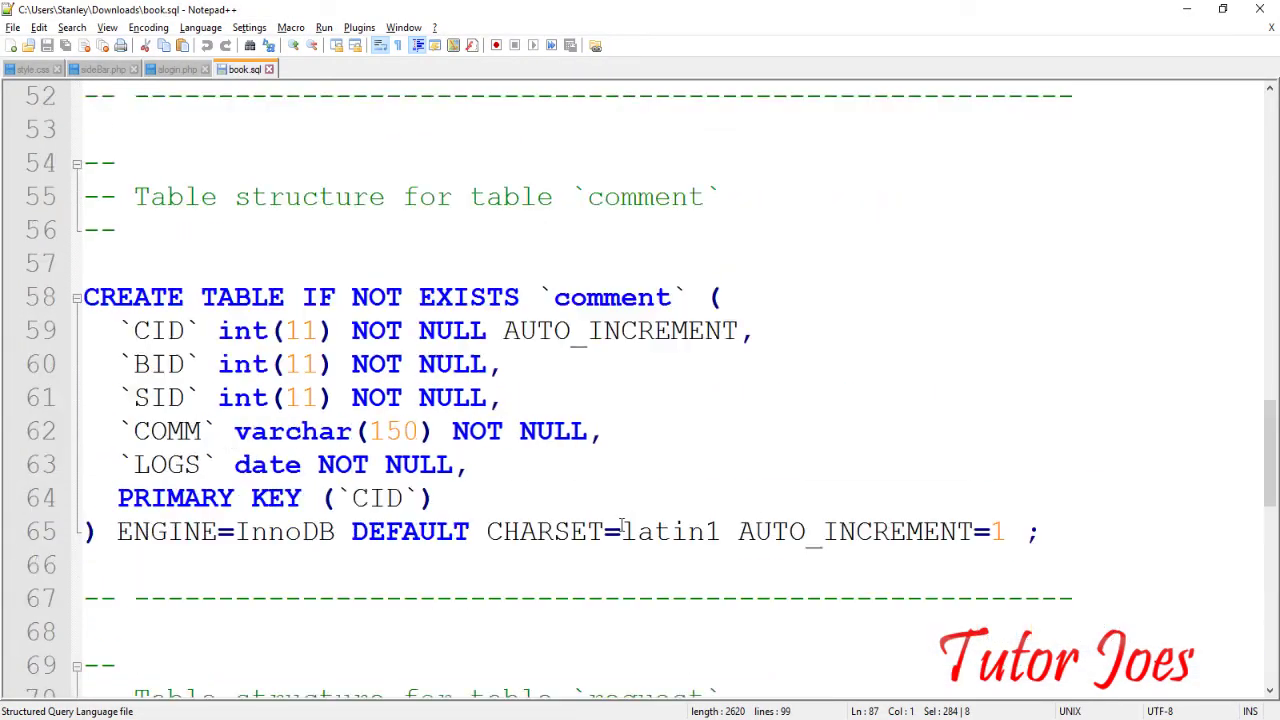
scroll(640, 518, up, 7)
scroll(610, 520, up, 9)
scroll(622, 512, up, 2)
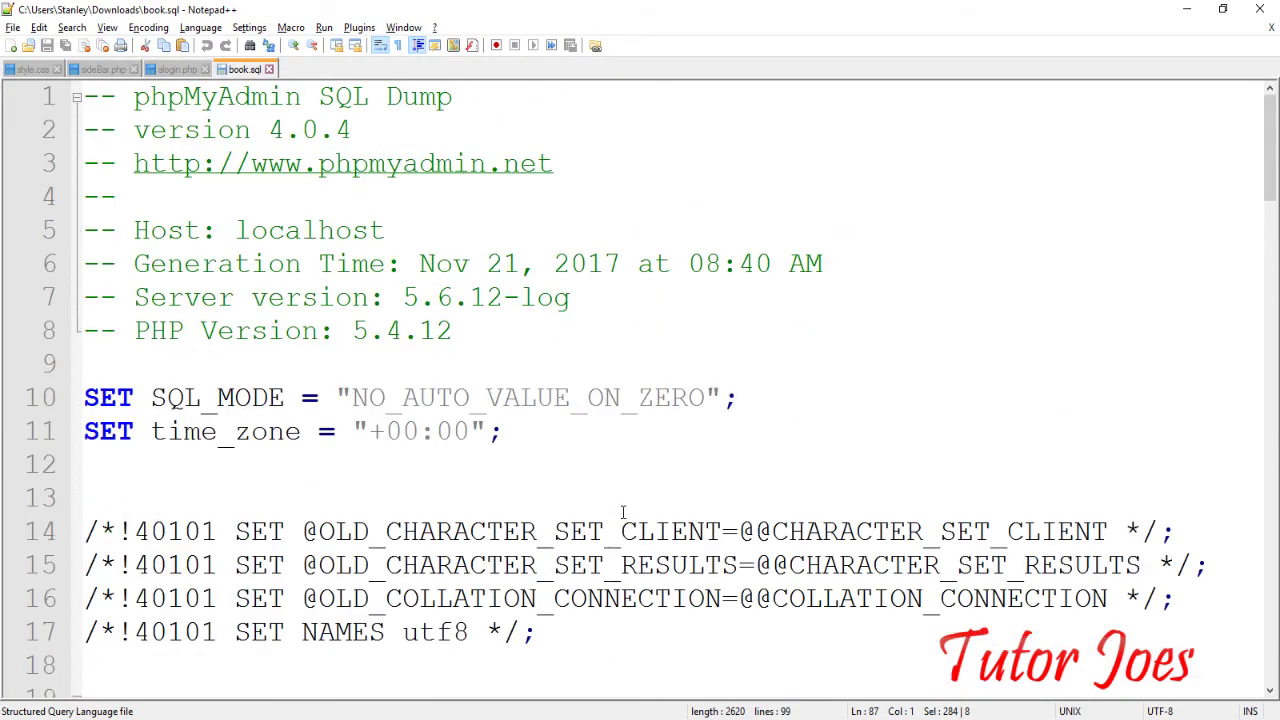
click(1271, 27)
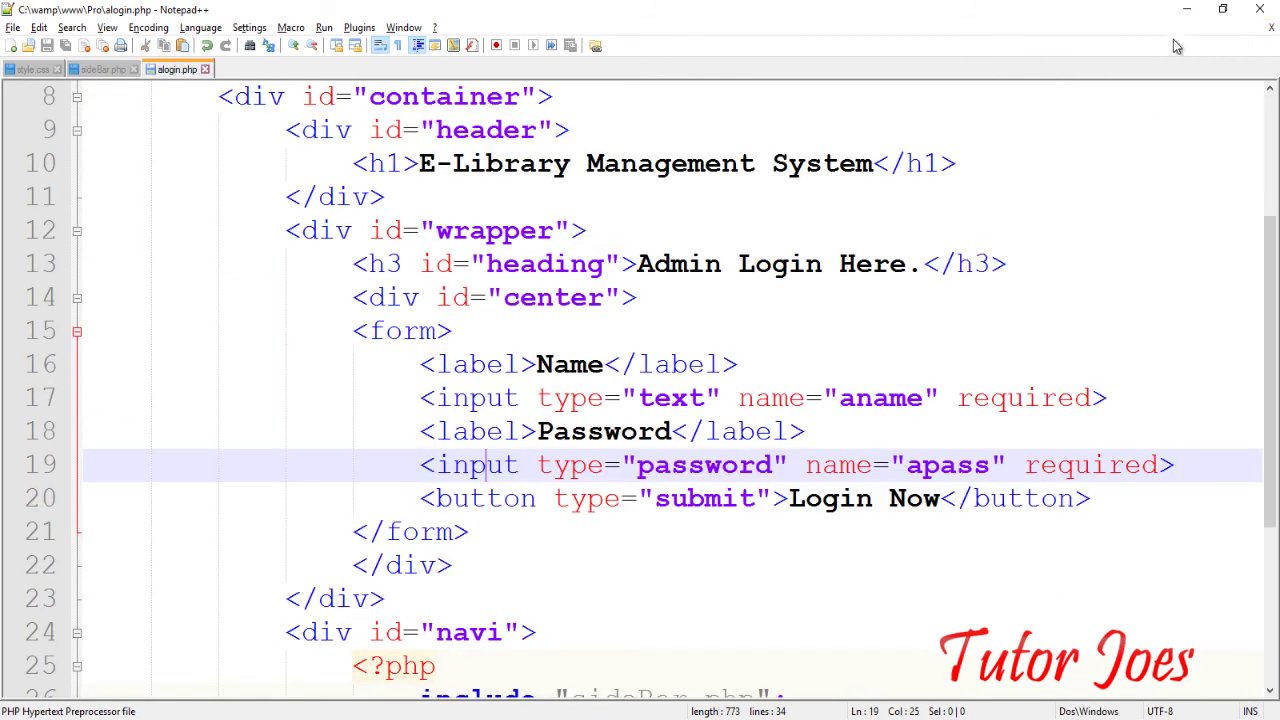
click(1180, 12)
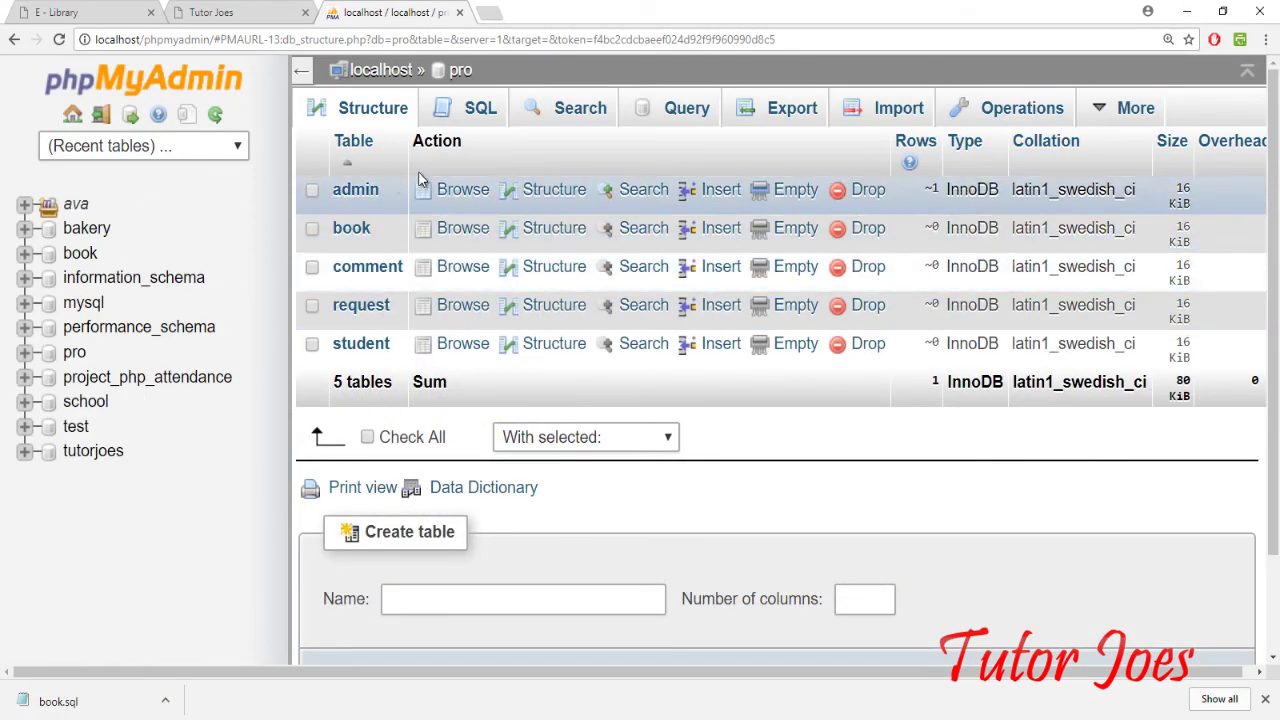